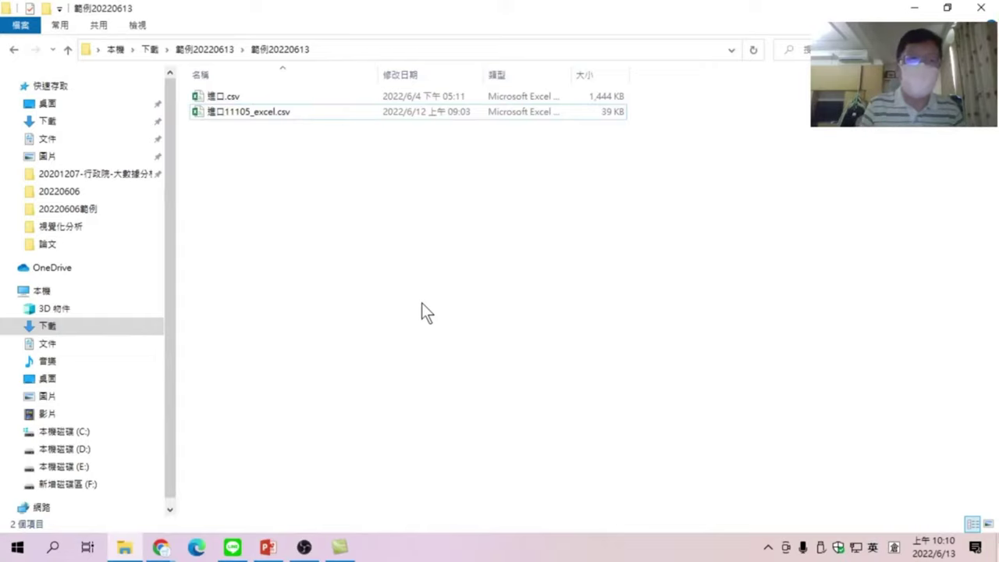
Launch Excel 2016 from the recent apps in the taskbar search
left_click(54, 549)
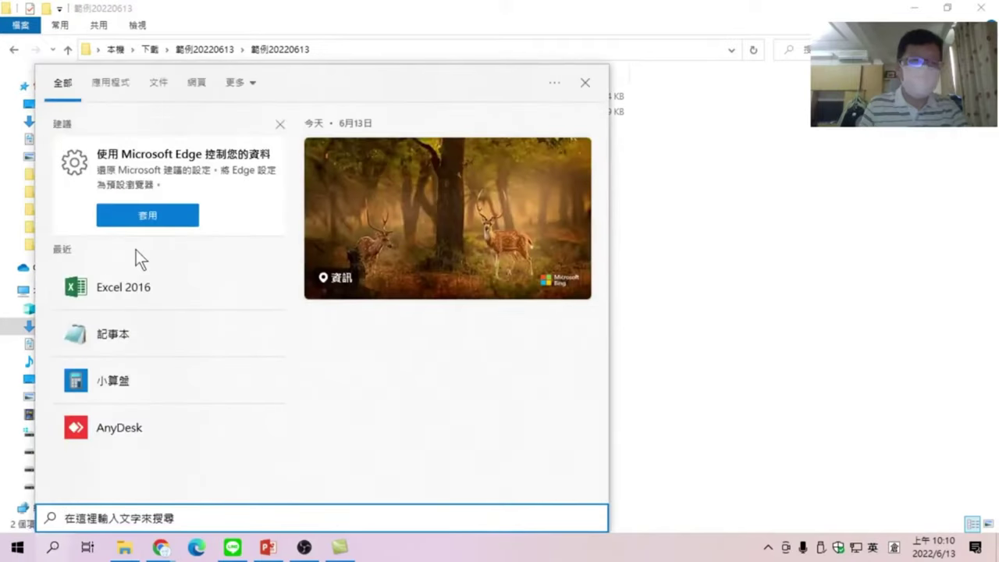
left_click(125, 290)
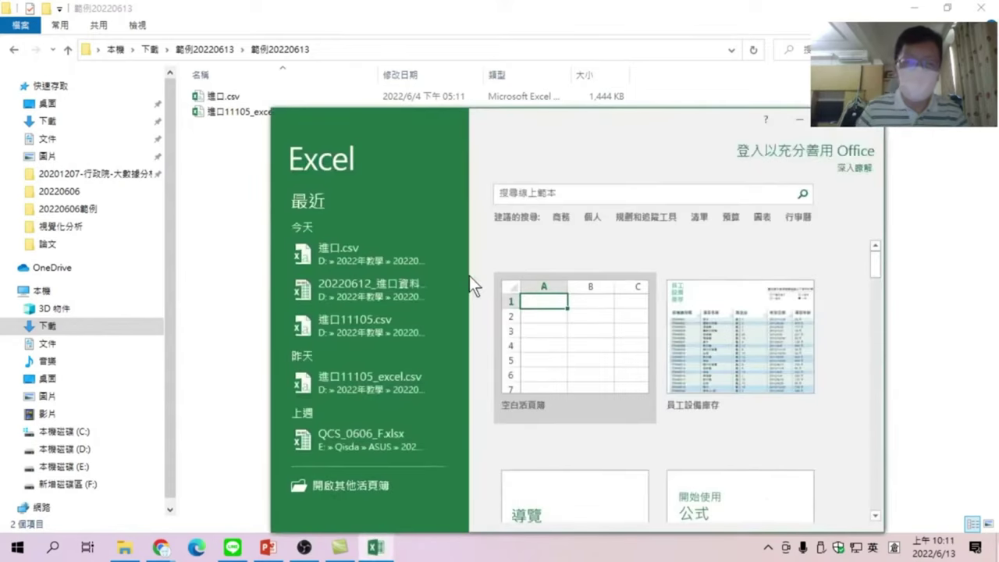
Start a blank workbook past the activation prompt and show the 資料 > 新查詢 source list
left_click(587, 359)
left_click(747, 485)
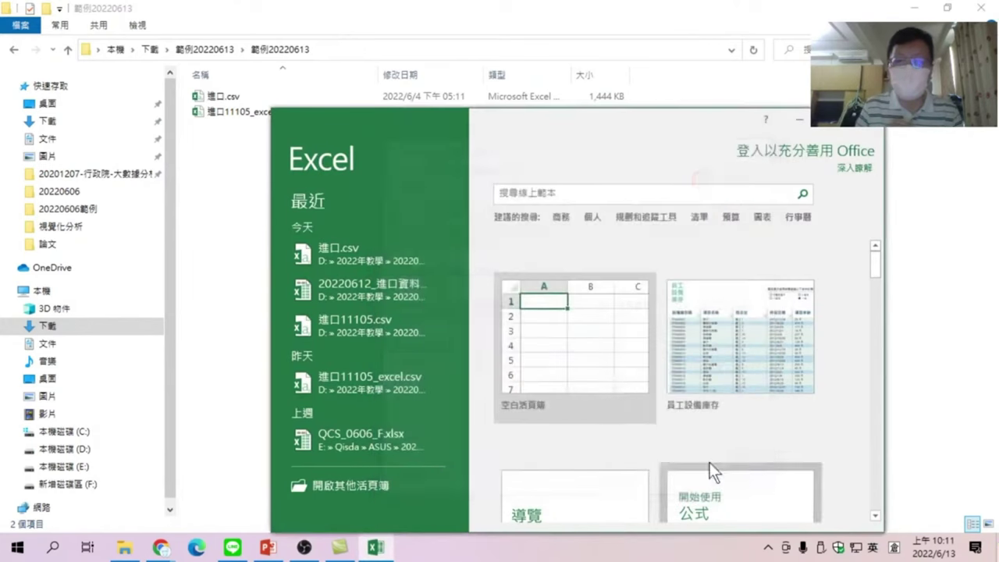
left_click(595, 334)
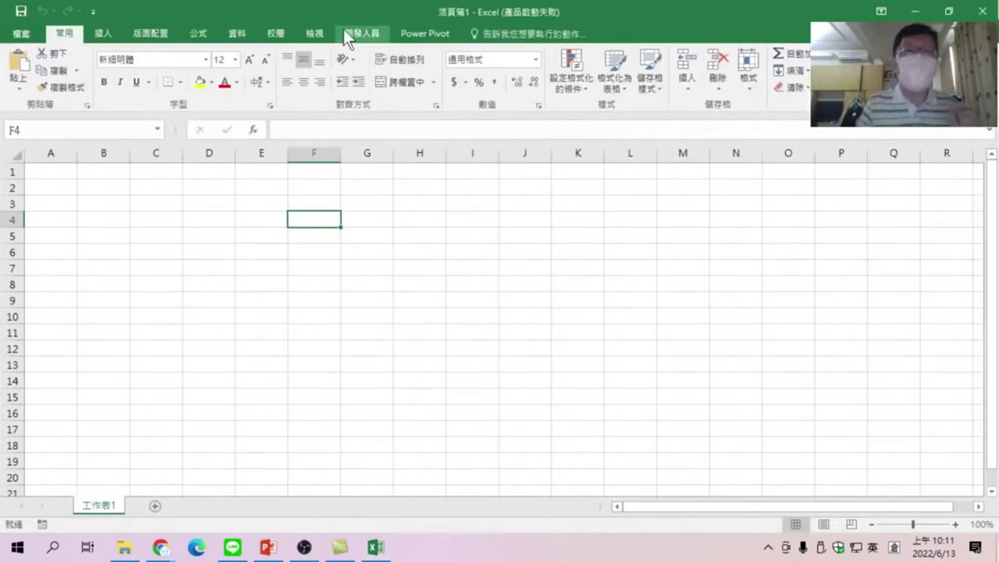
left_click(238, 34)
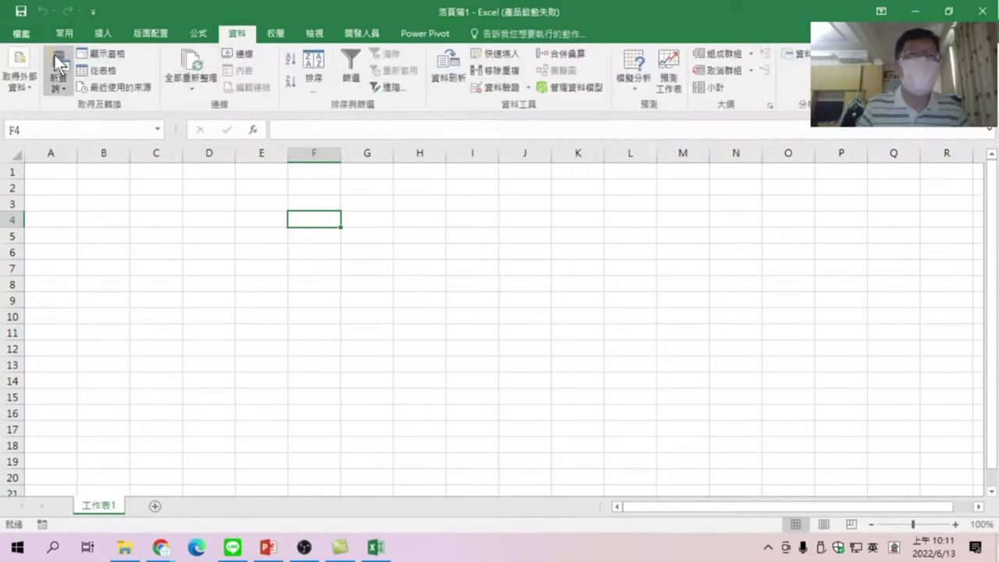
left_click(61, 84)
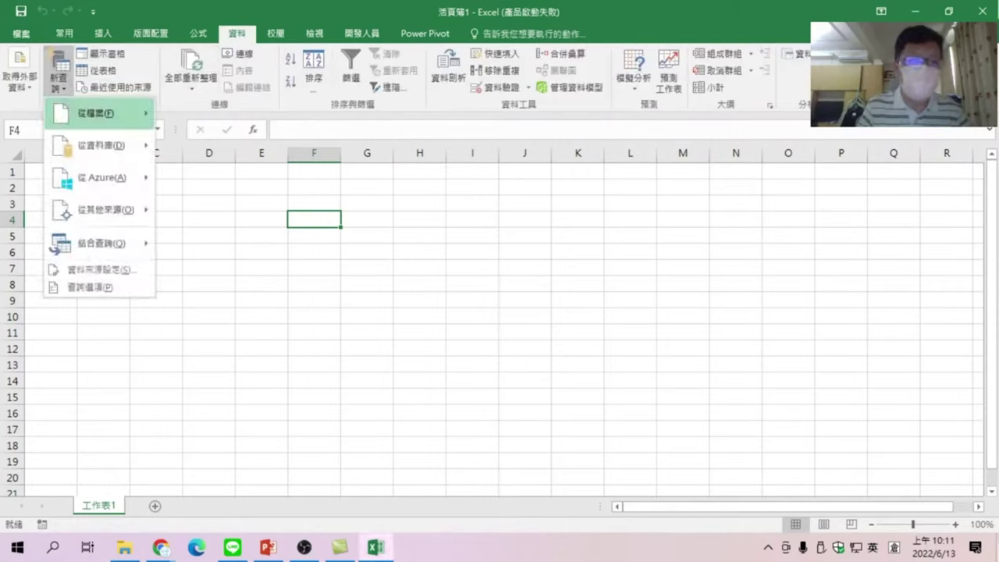
mouse_move(97, 113)
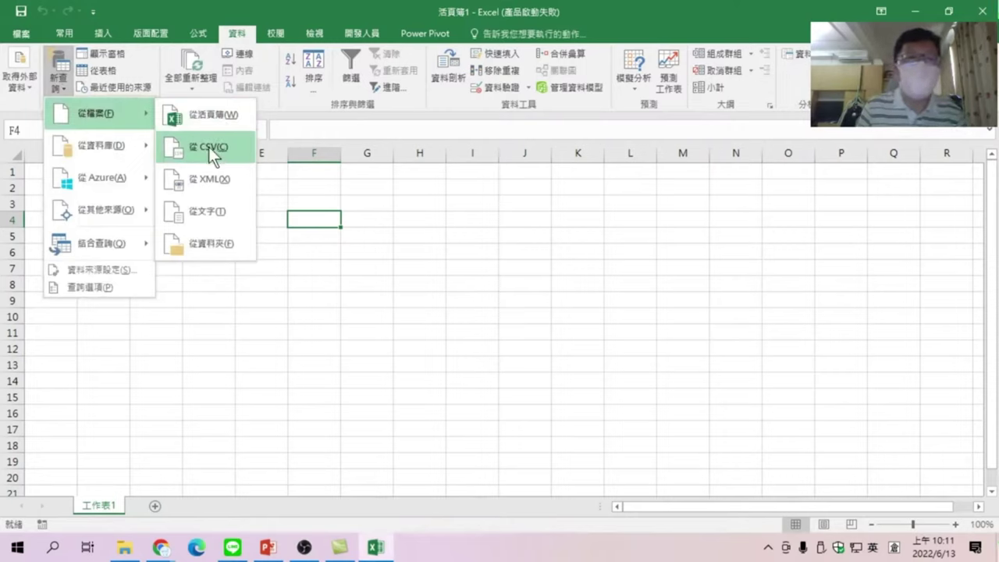
Import 進口.csv from Downloads > 範例20220613 > 範例20220613 as a CSV query
left_click(208, 146)
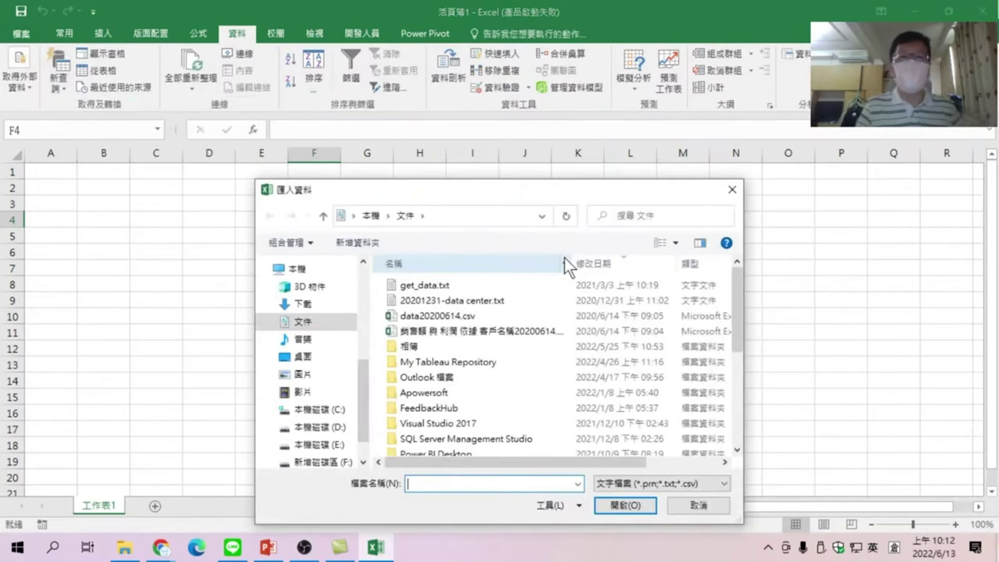
left_click(313, 309)
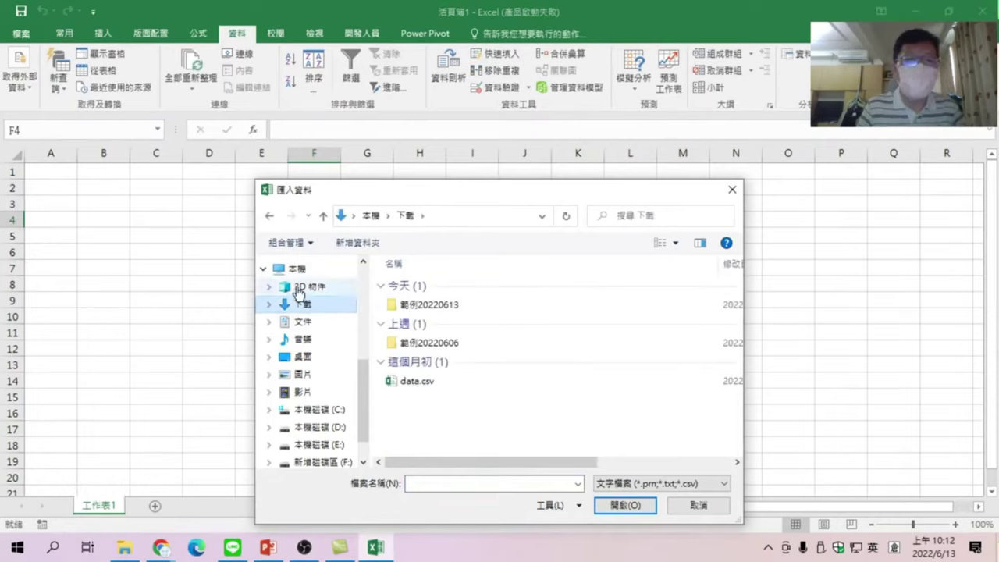
double_click(443, 307)
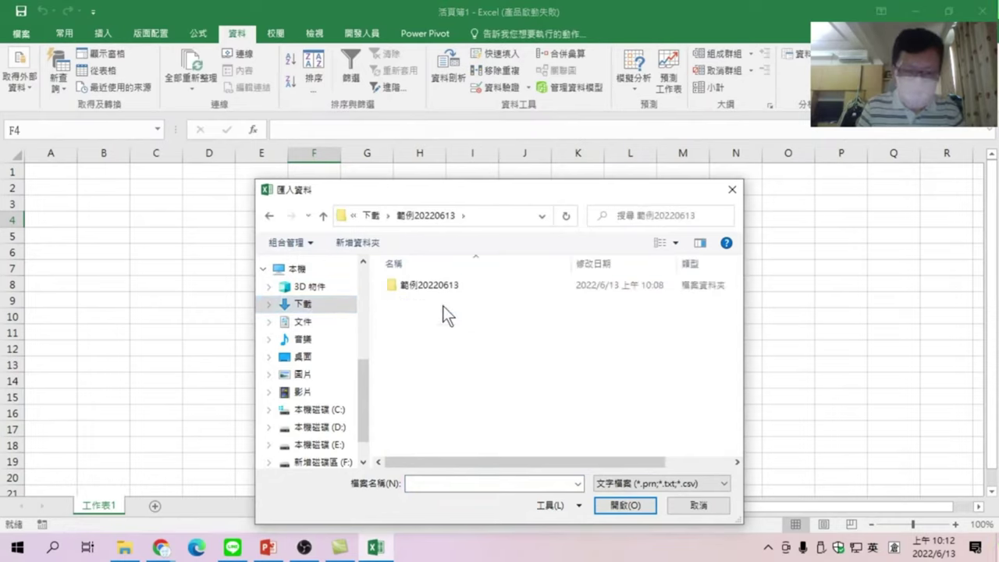
double_click(417, 286)
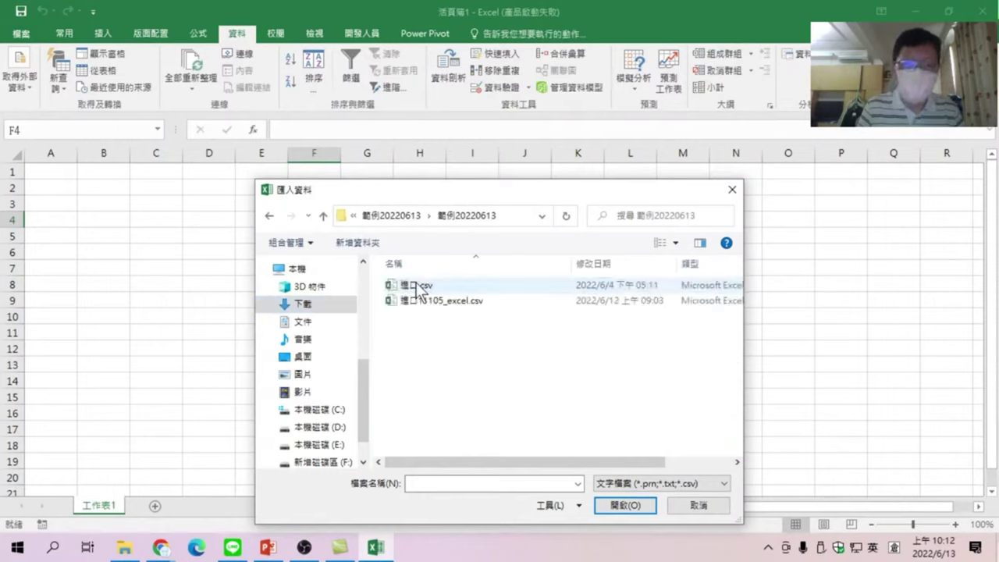
left_click(425, 285)
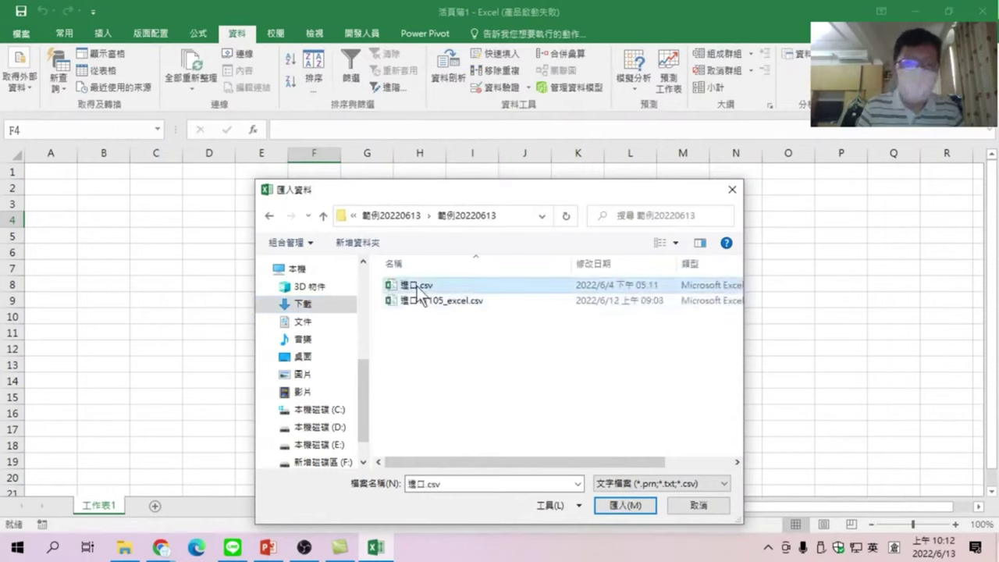
left_click(621, 505)
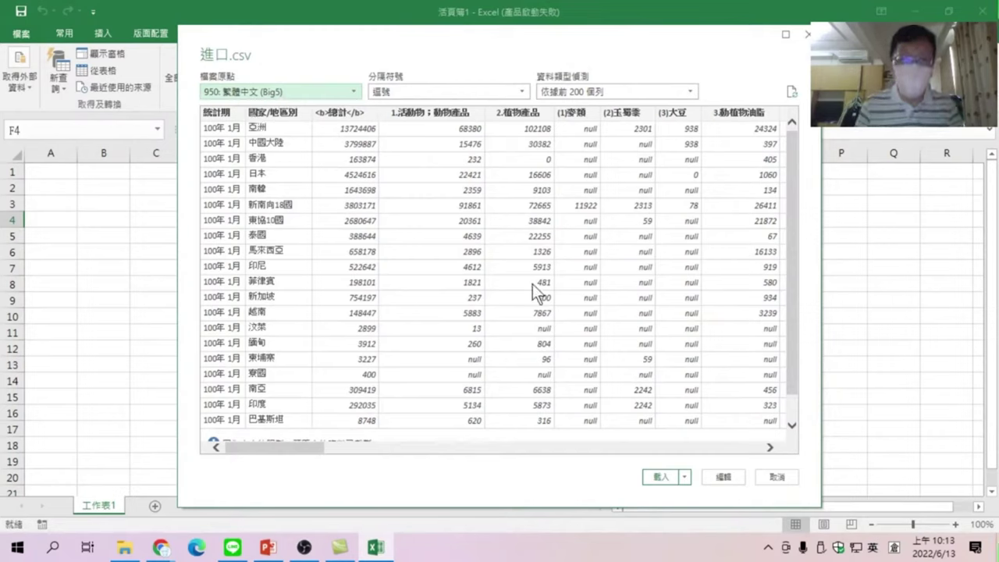
Keep the 950 Big5 encoding and send 進口.csv to the Power Query editor with 編輯
left_click(353, 91)
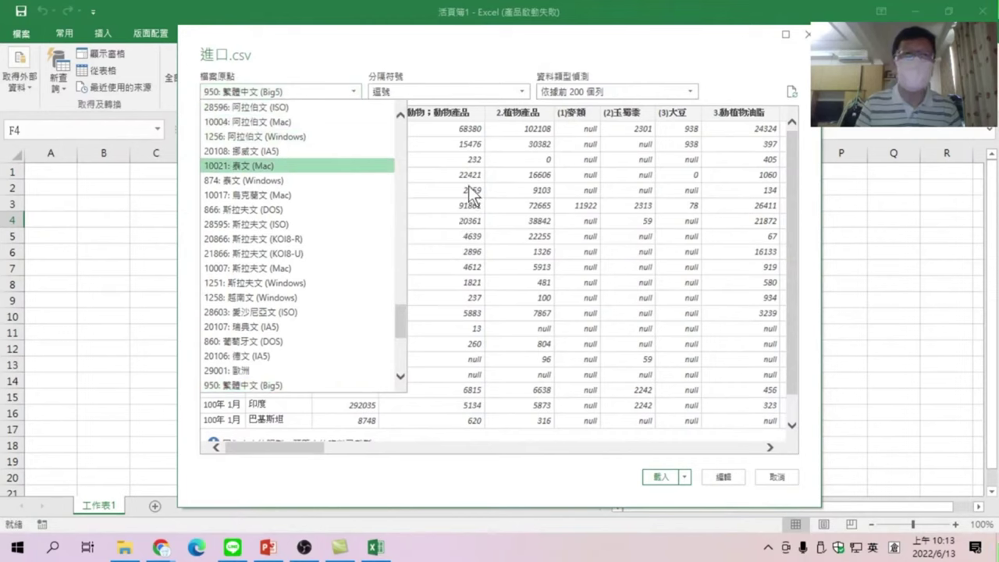
left_click(429, 56)
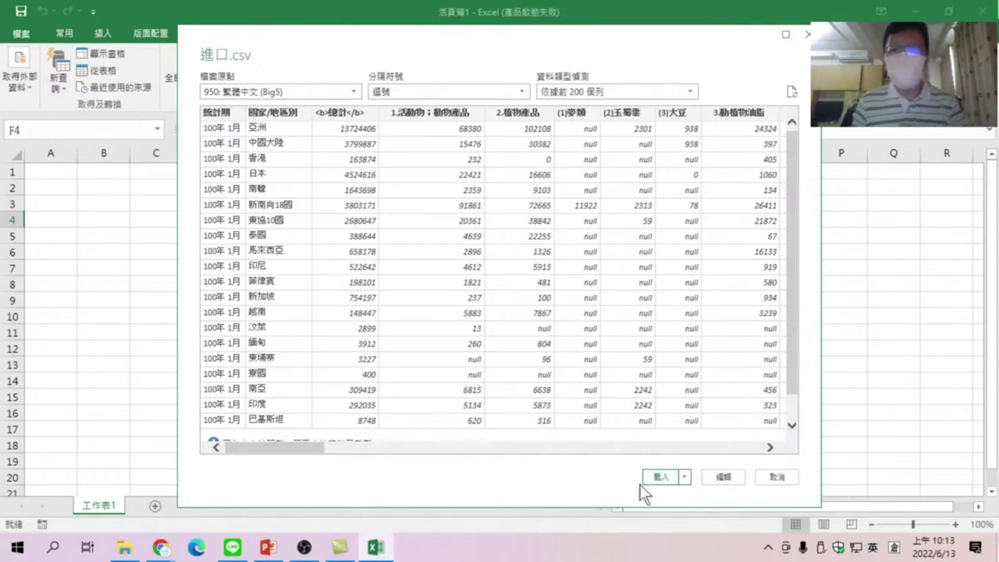
left_click(734, 474)
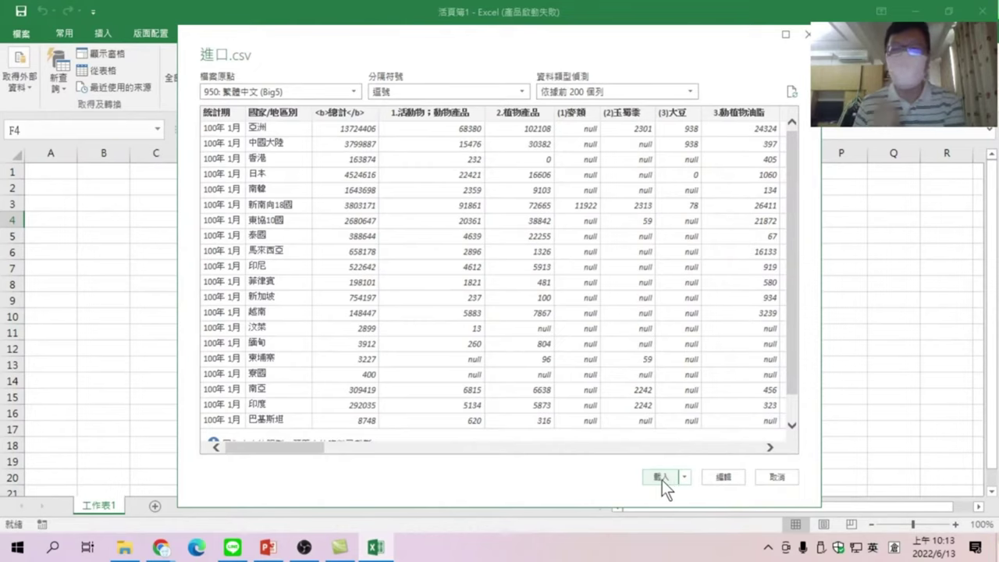
left_click(727, 471)
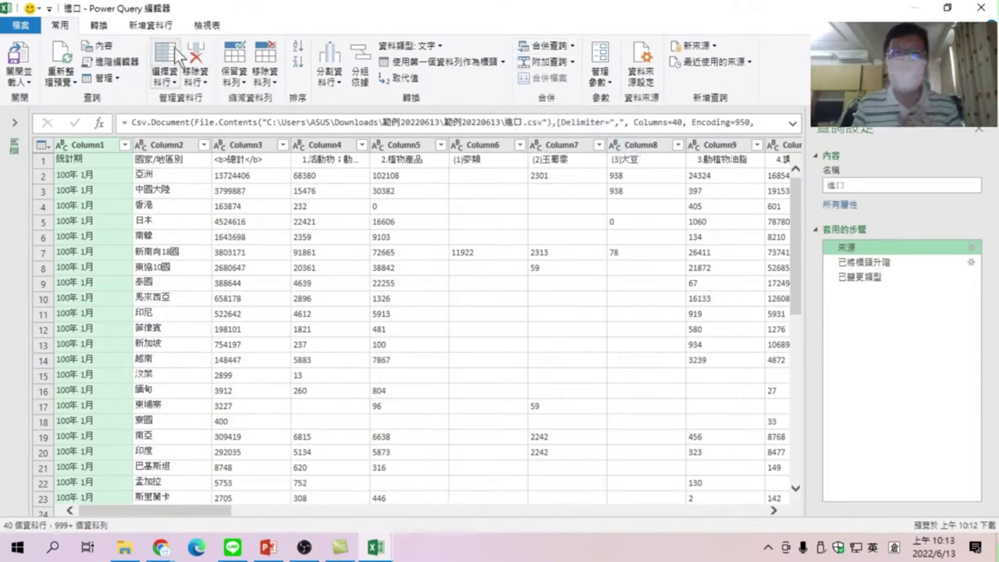
Check the 已變更類型 step, then close and load 進口 as a 9,514-row table
left_click(99, 25)
left_click(62, 25)
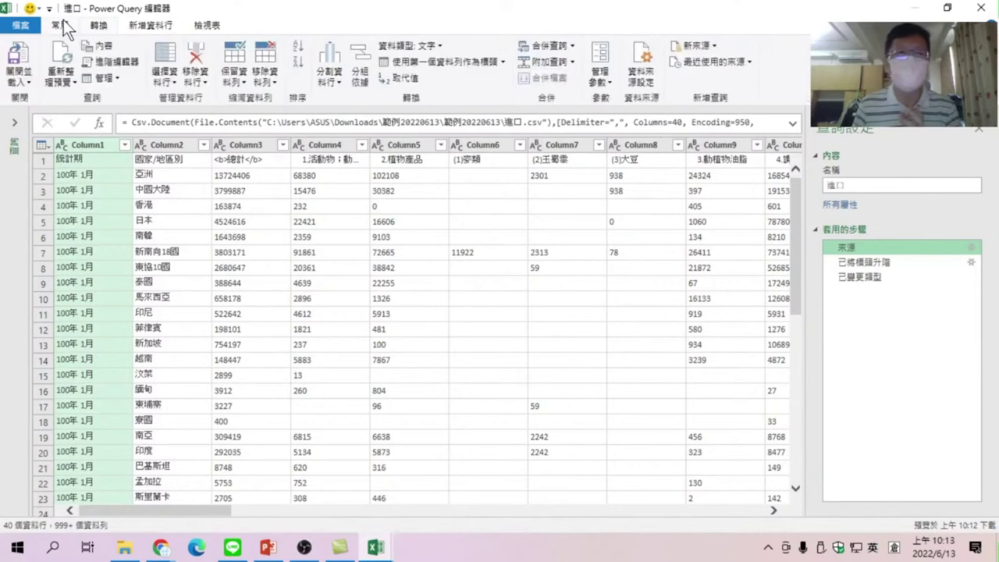
left_click(862, 276)
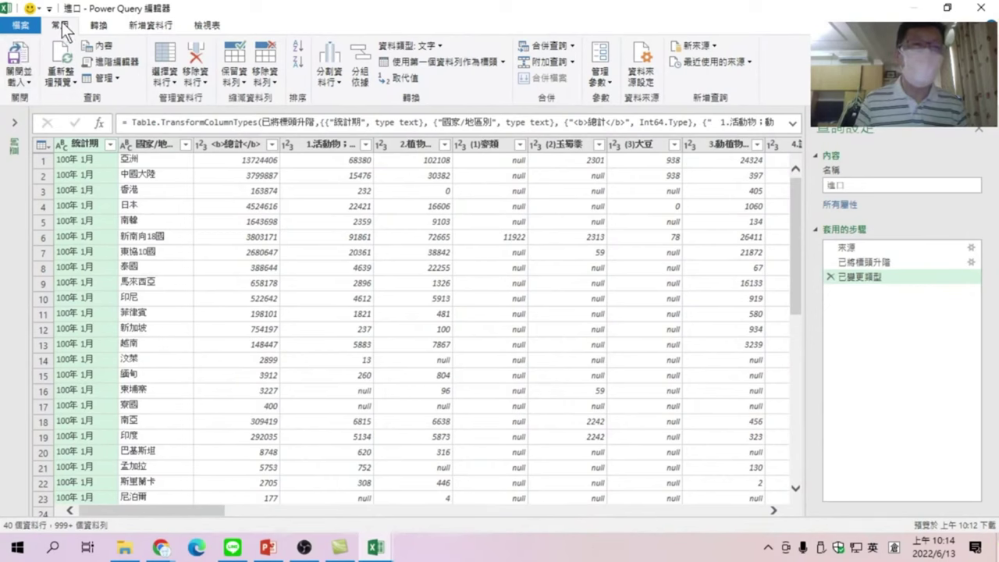
left_click(17, 59)
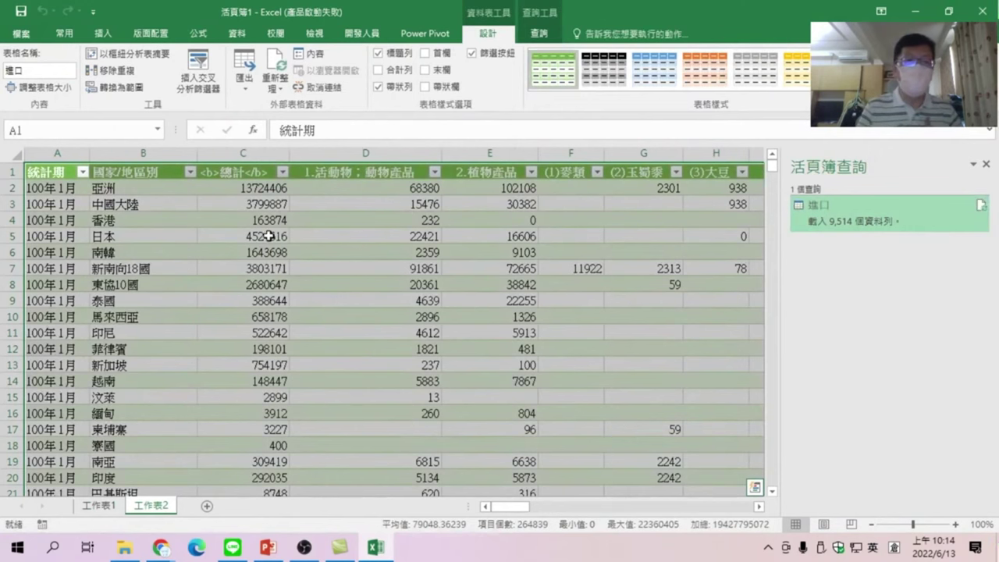
Select cell E7 in the 進口 table and close the 活頁簿查詢 pane
left_click(469, 263)
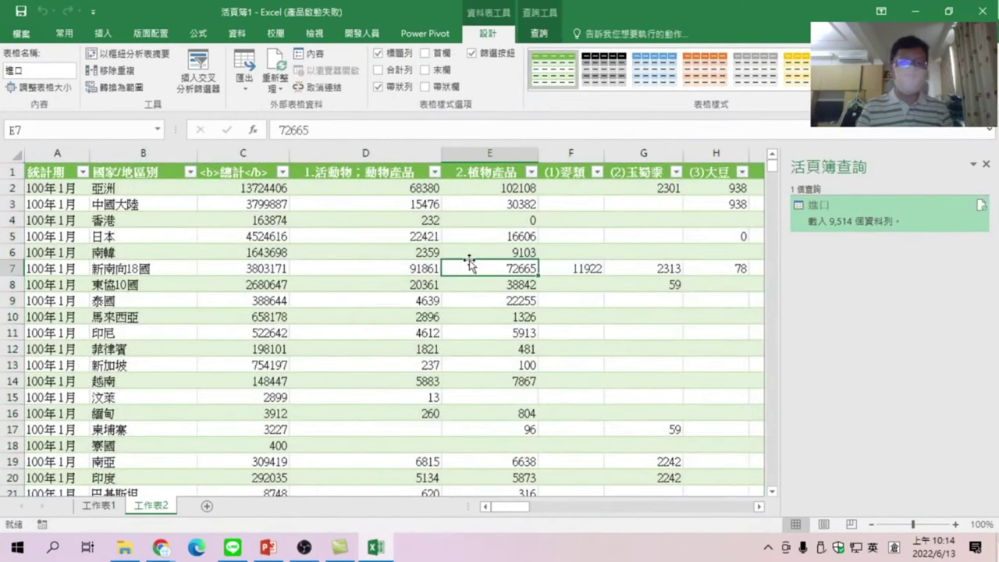
left_click(986, 164)
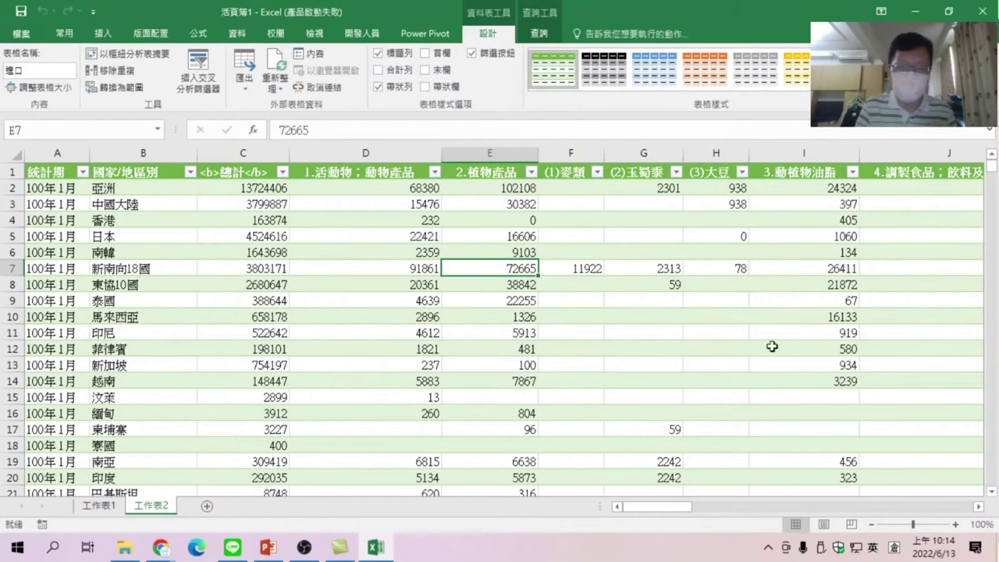
left_click_drag(658, 507, 664, 509)
left_click(242, 204)
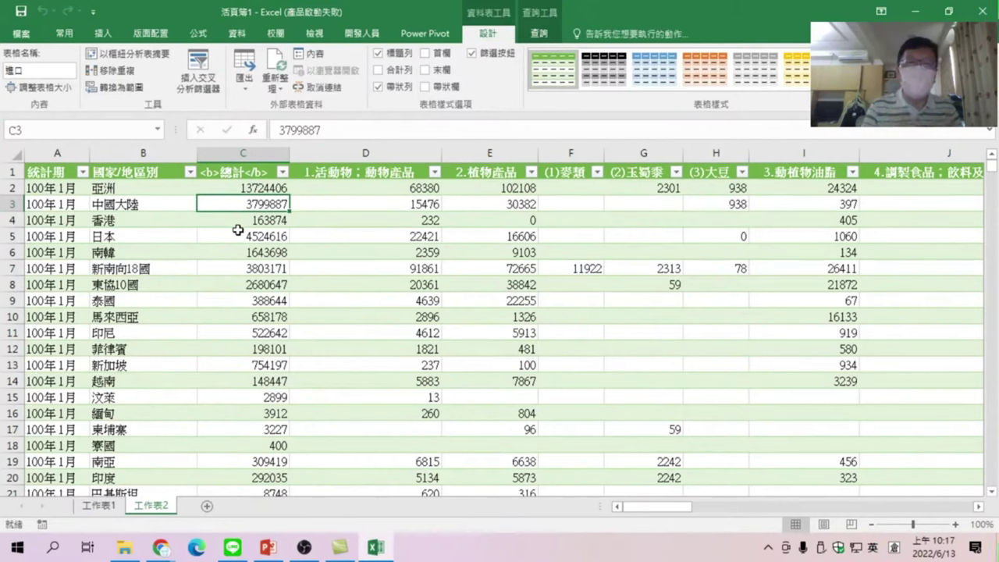
key("Up")
key("Left")
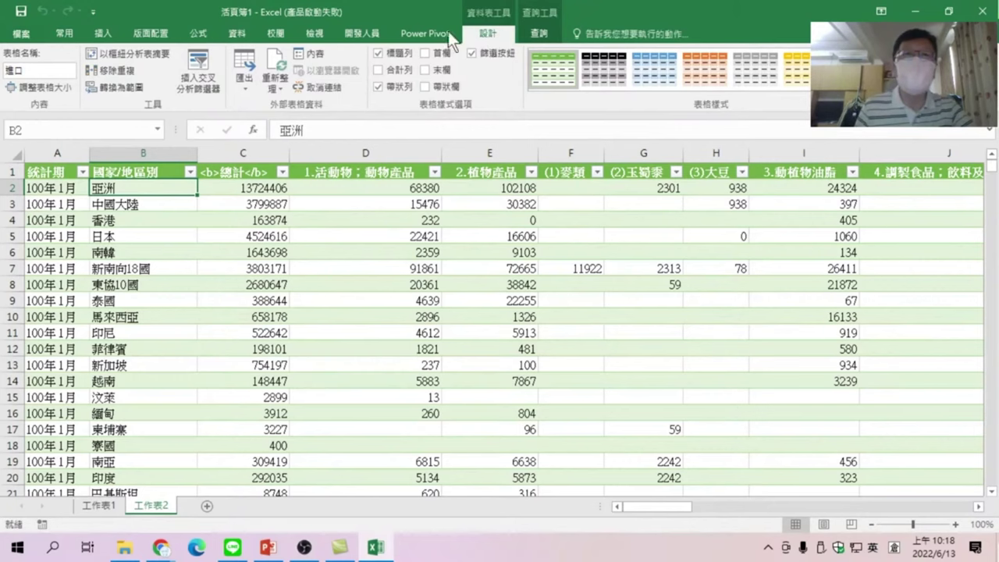
Reopen the 進口 query in the Power Query editor from 顯示查詢
left_click(237, 36)
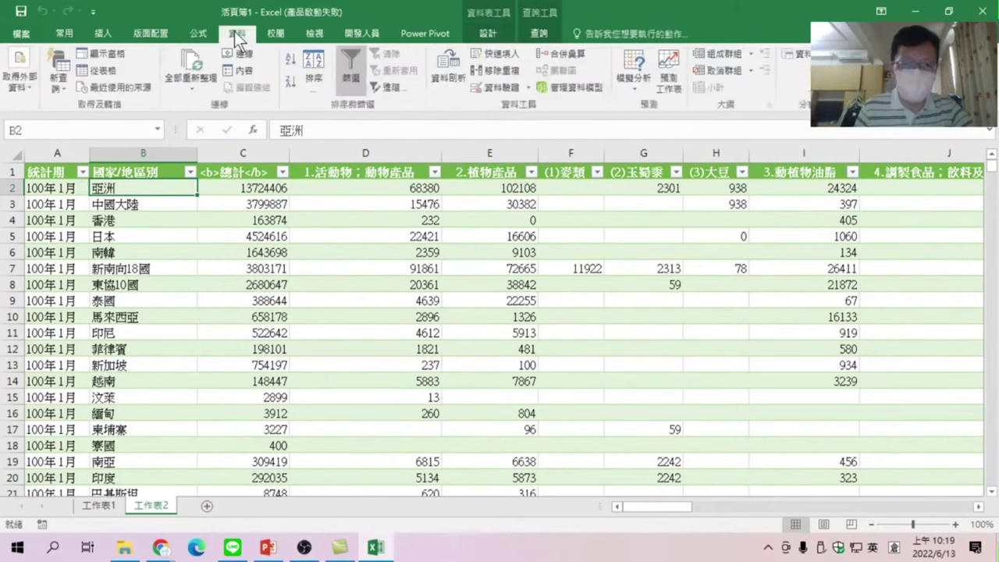
left_click(109, 60)
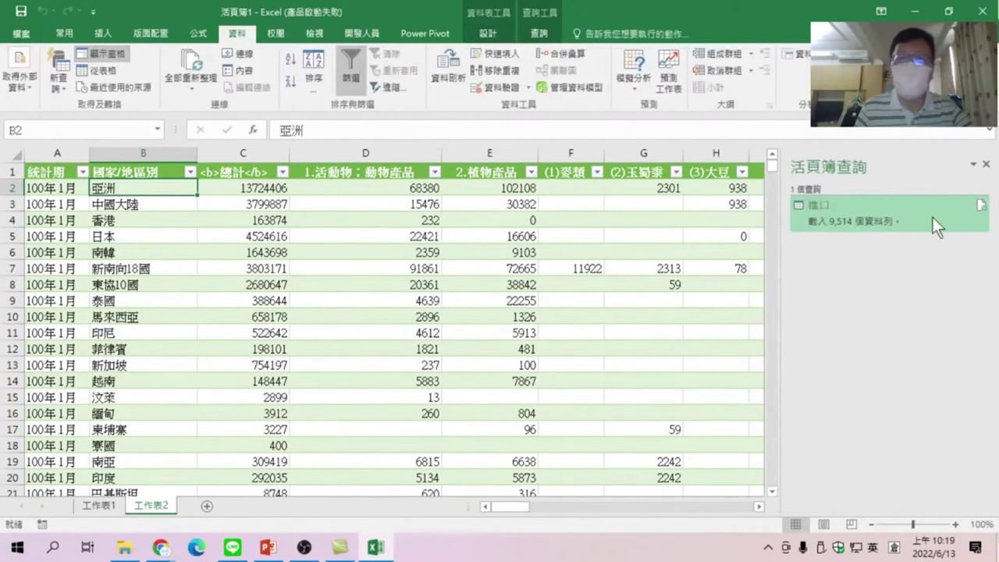
mouse_move(866, 213)
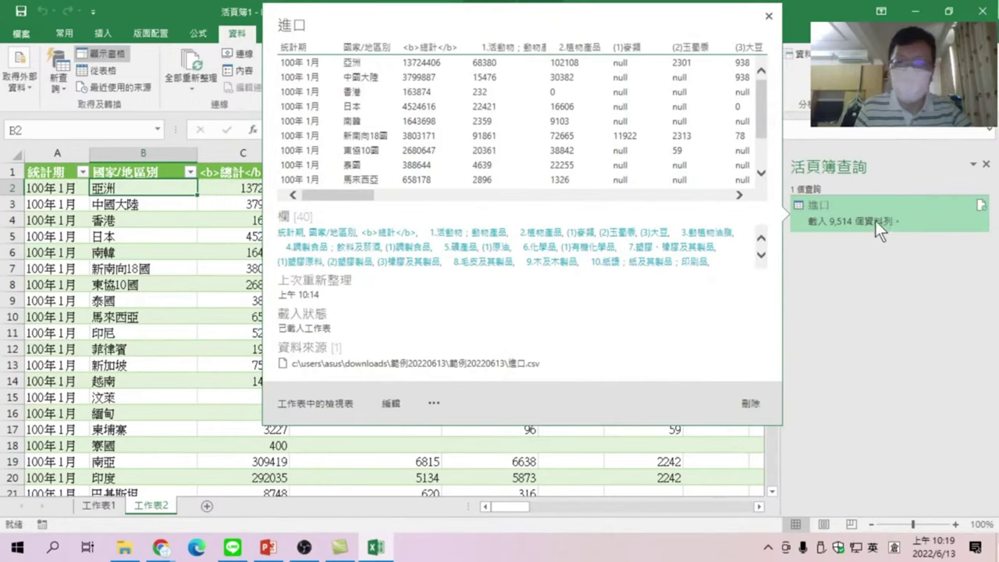
double_click(913, 209)
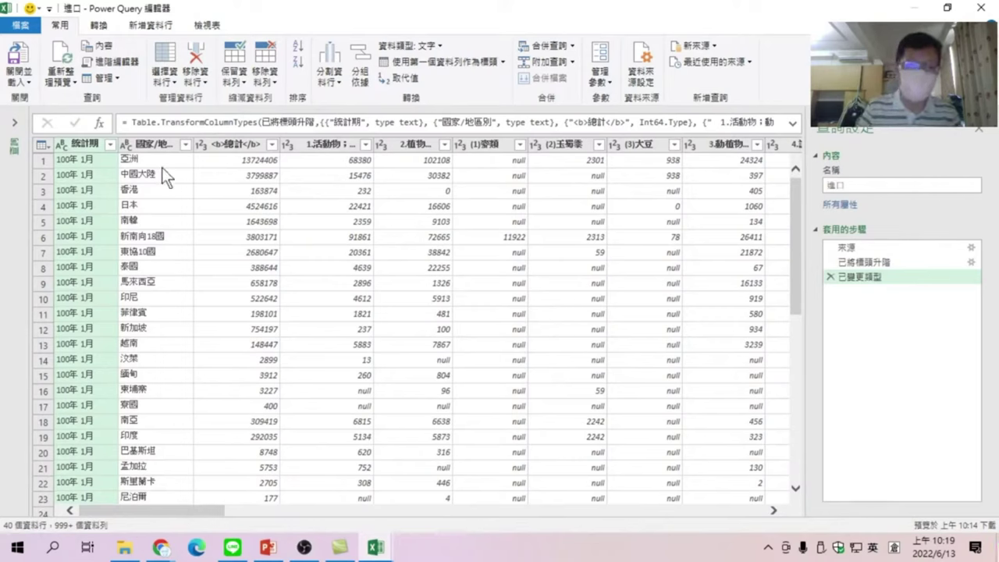
Scroll across the query's columns and select the <b>總計</b> column
left_click(235, 145)
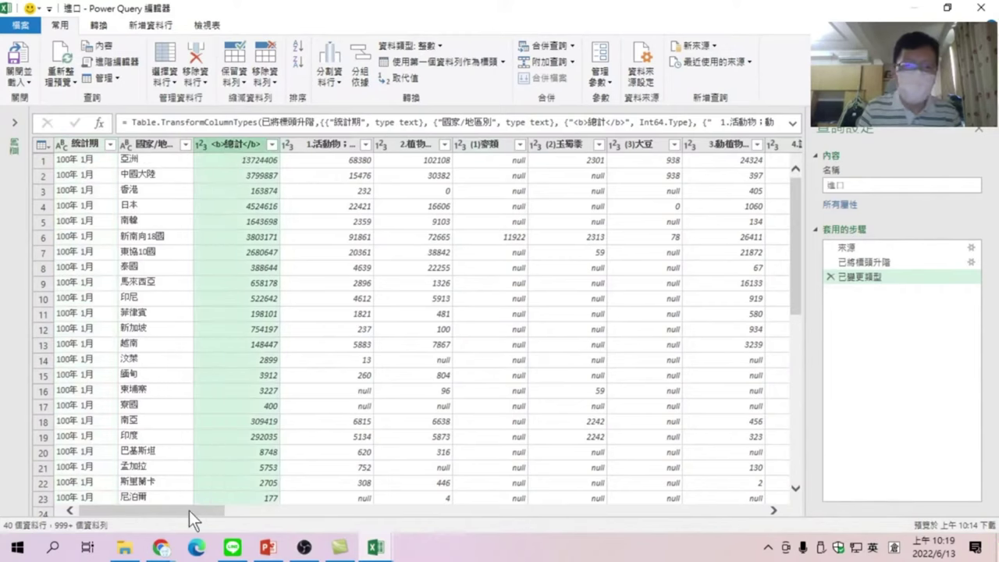
left_click_drag(189, 510, 768, 508)
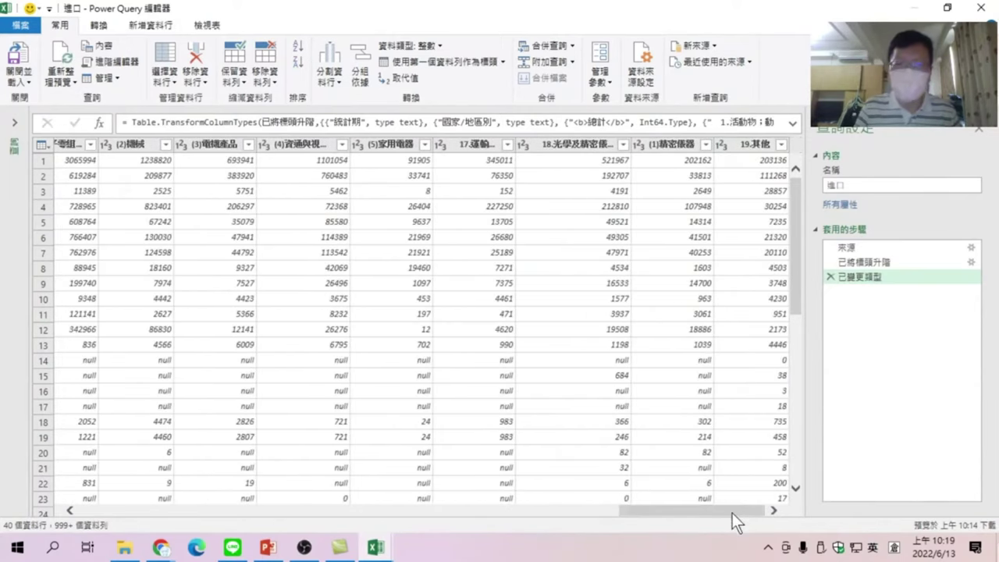
left_click_drag(732, 513, 183, 515)
left_click(226, 143)
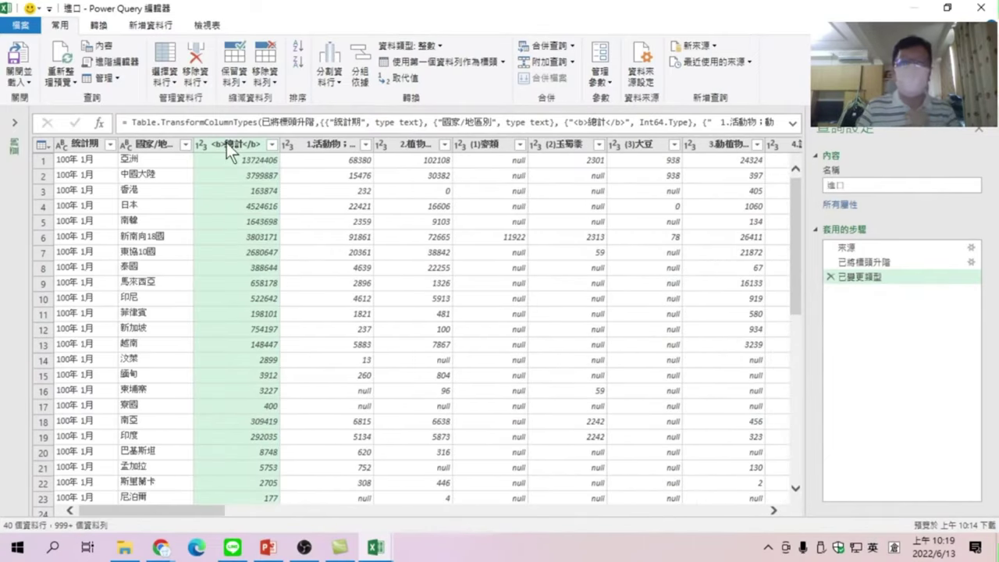
Remove the <b>總計</b> grand-total column so values start at 1.活動物
right_click(226, 143)
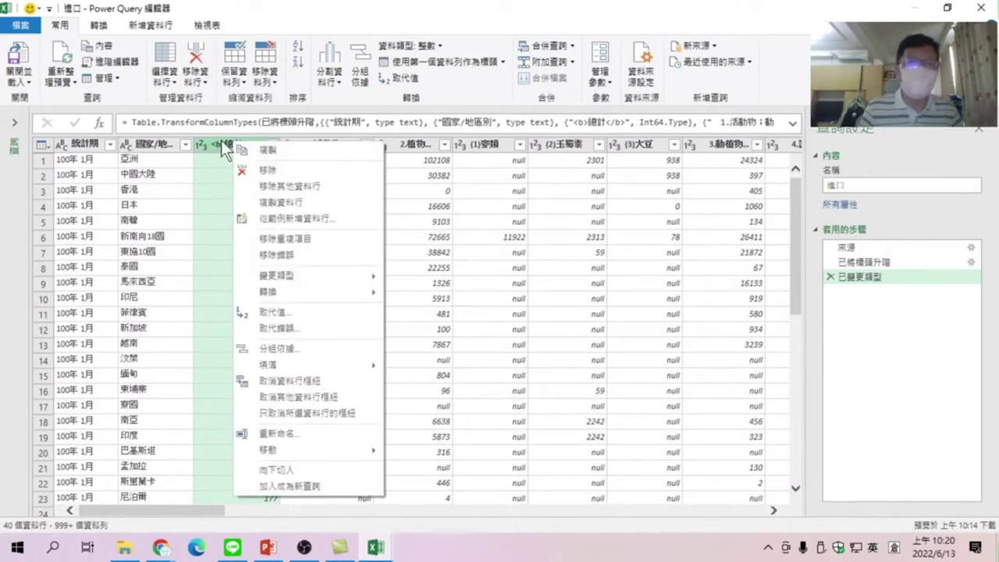
left_click(277, 170)
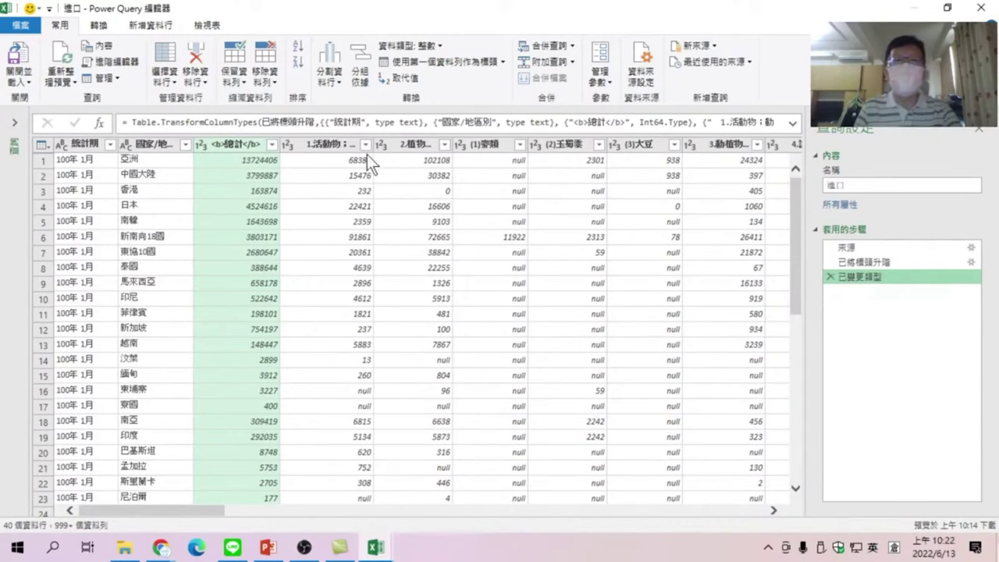
right_click(228, 141)
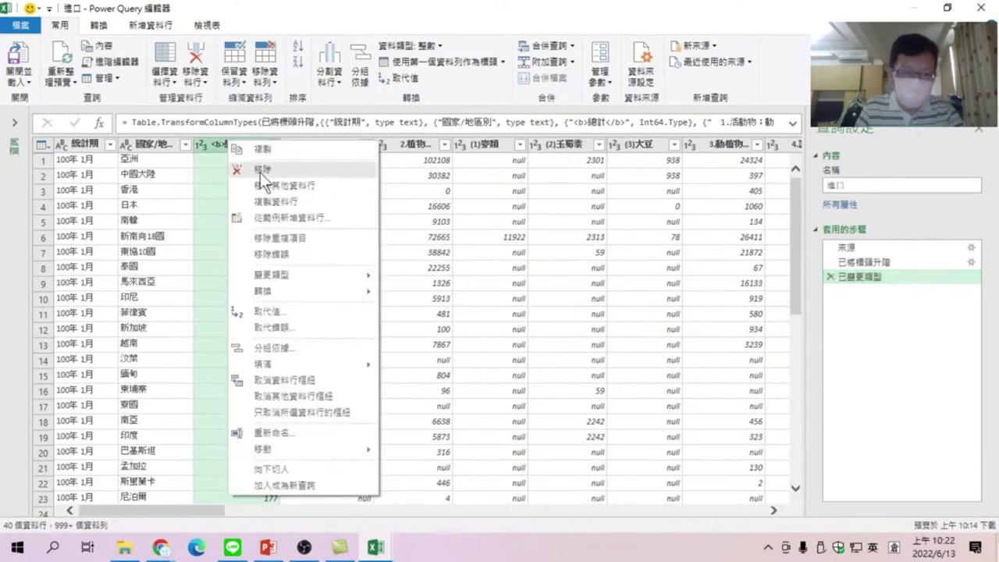
left_click(269, 171)
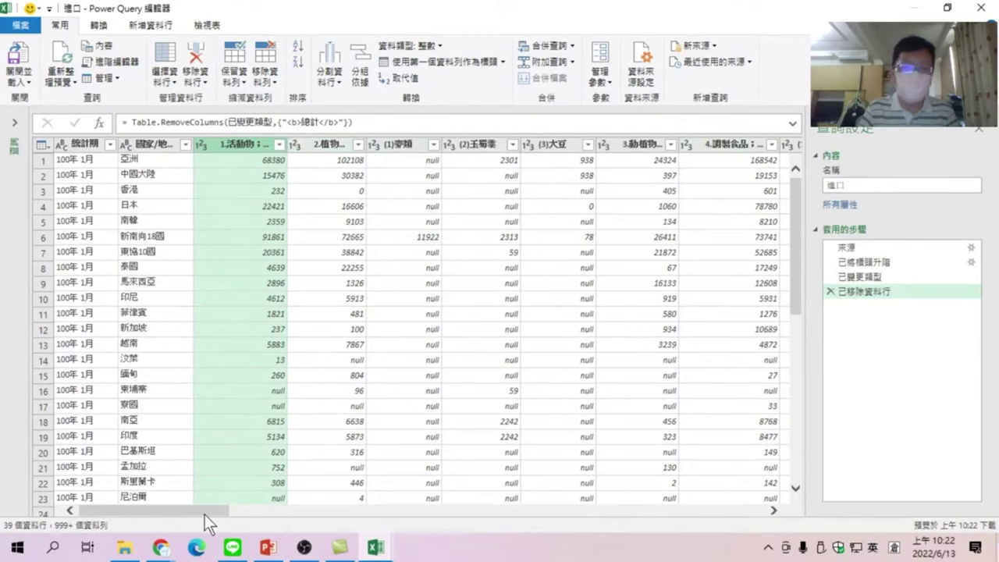
Scroll to 19.其他 and select all value columns with Ctrl+A
mouse_move(204, 515)
left_mouse_down()
mouse_move(428, 520)
mouse_move(671, 561)
mouse_move(141, 496)
left_mouse_up()
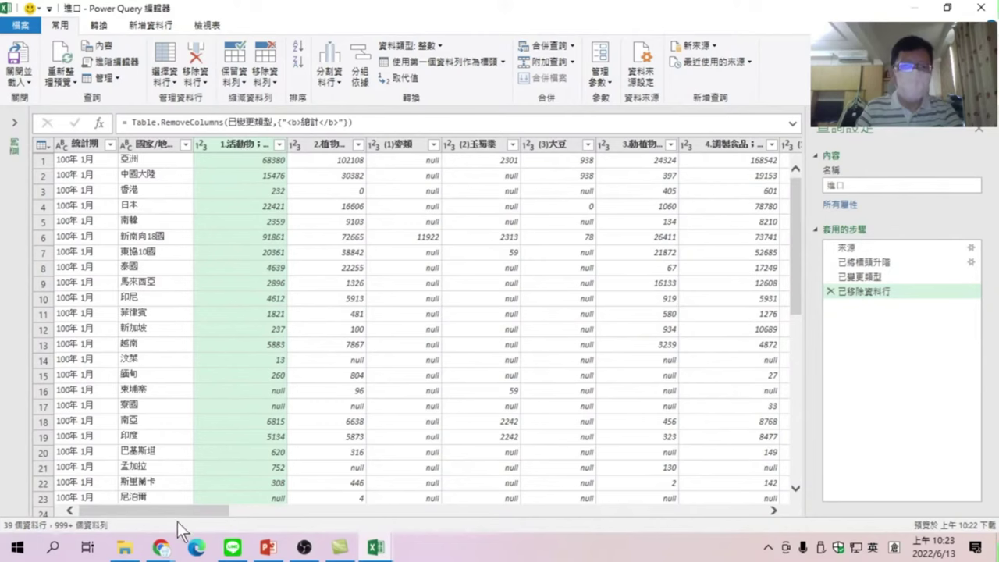
left_click_drag(144, 509, 745, 530)
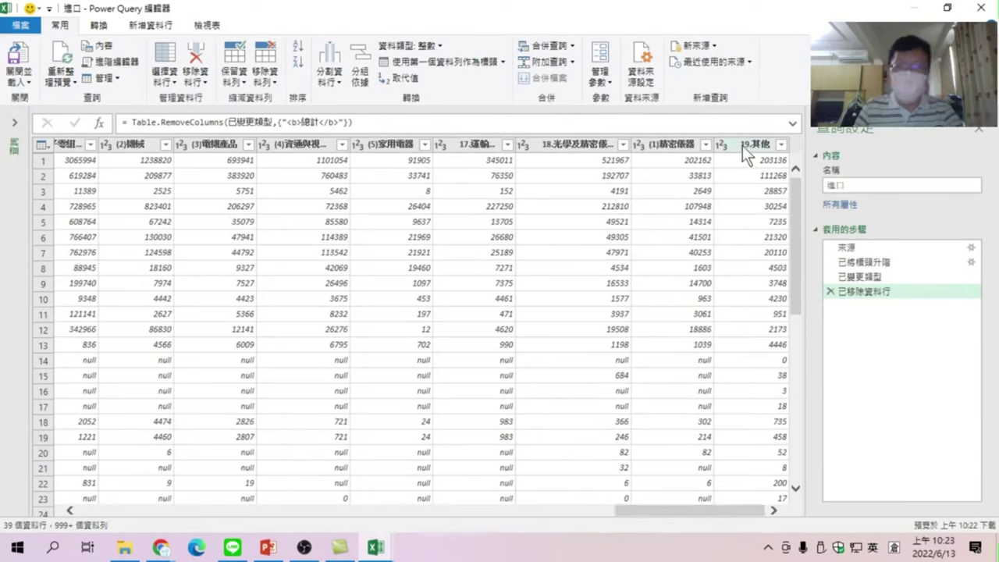
key("ctrl+a")
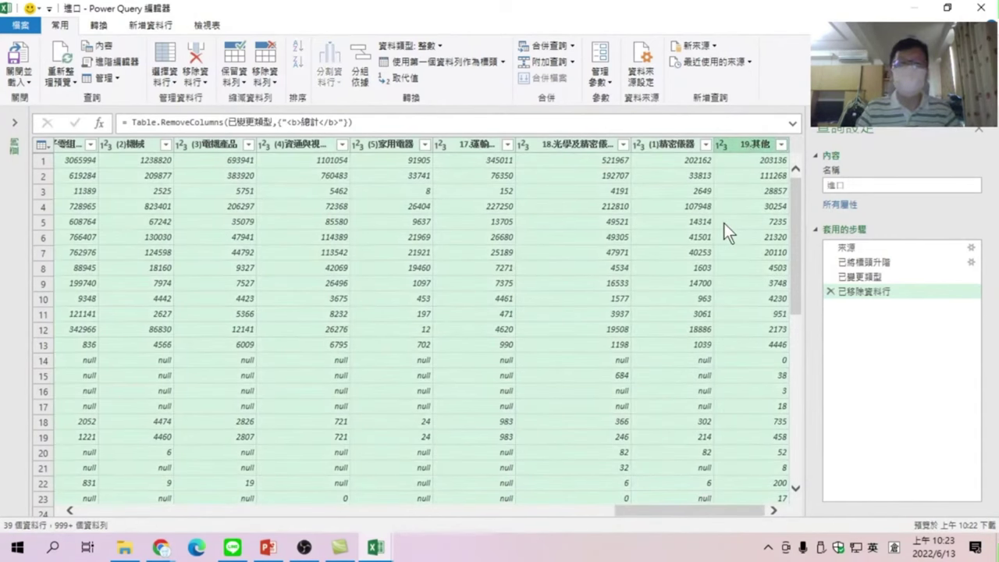
Unpivot every column except 統計期 and 國家/地區別 with 取消其他資料行樞紐
left_click(99, 26)
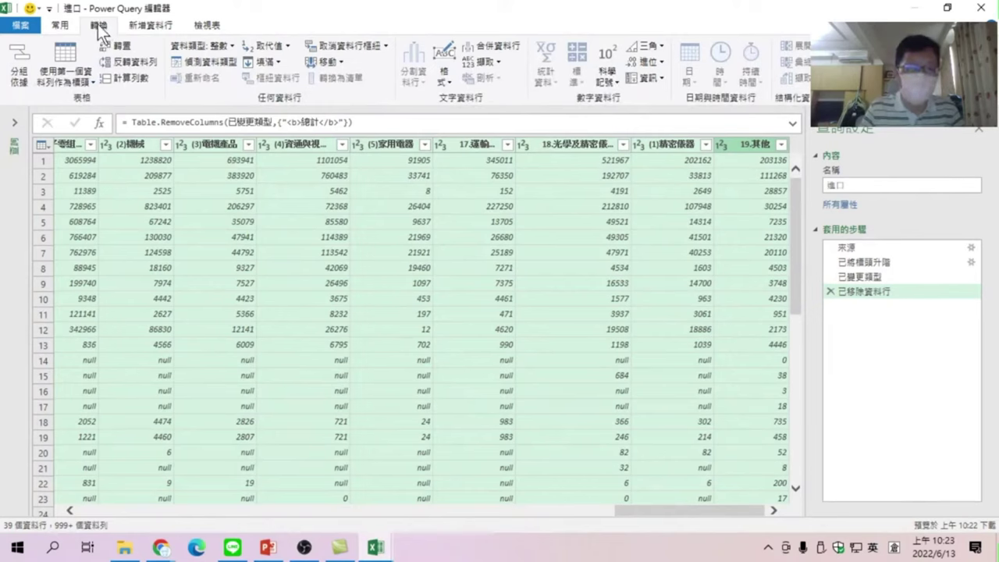
left_click(349, 47)
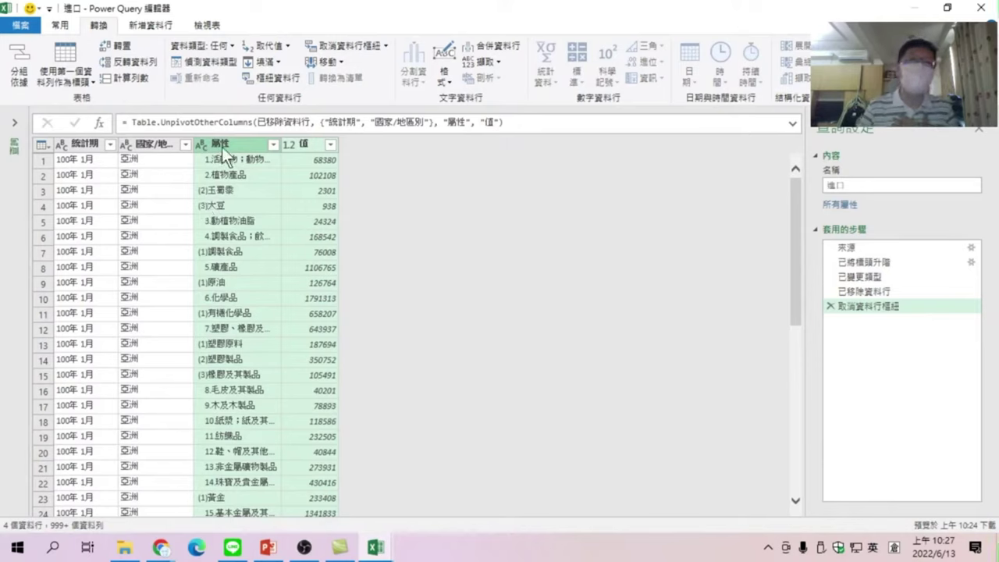
right_click(223, 141)
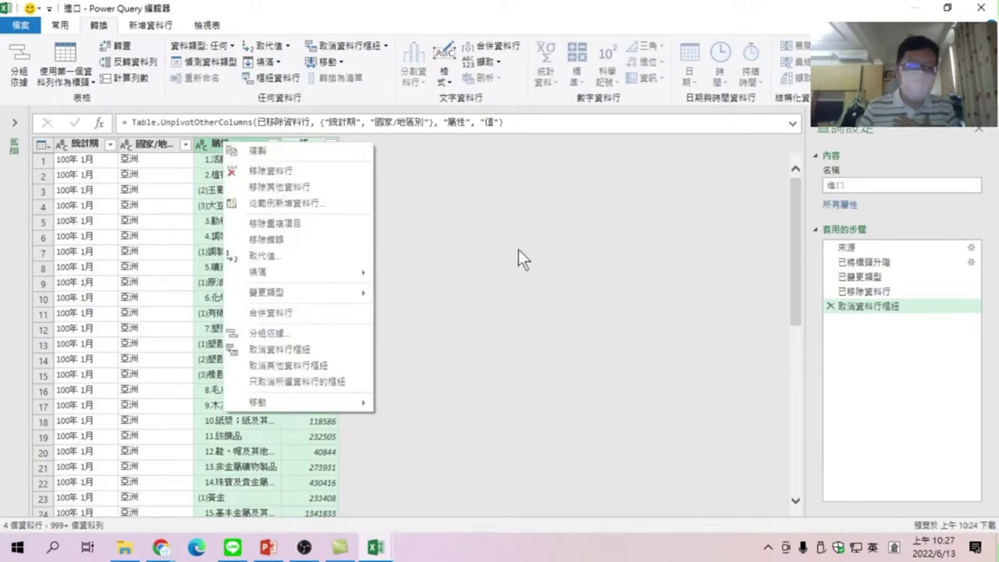
left_click(465, 250)
left_click(306, 236)
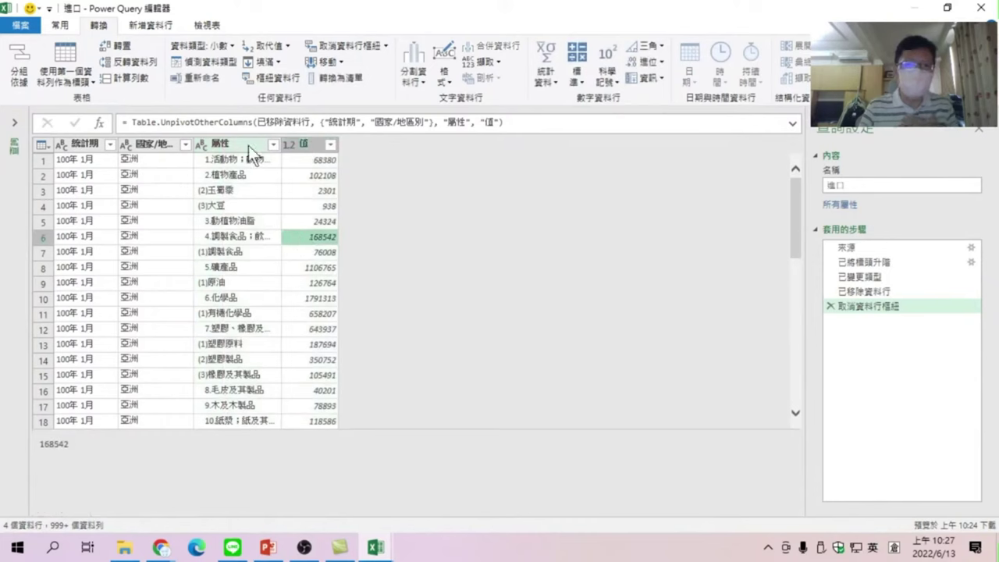
left_click(219, 143)
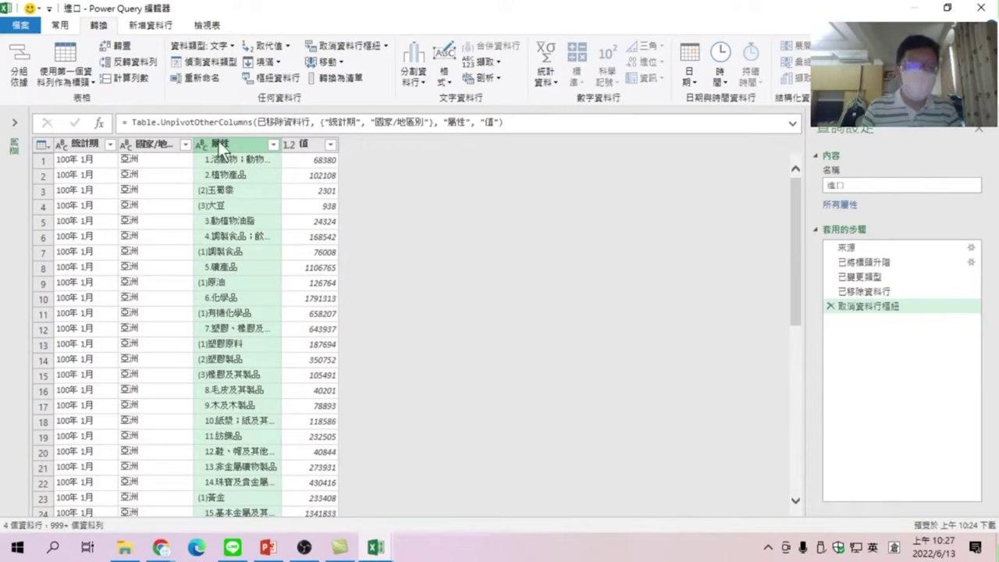
left_click(150, 144)
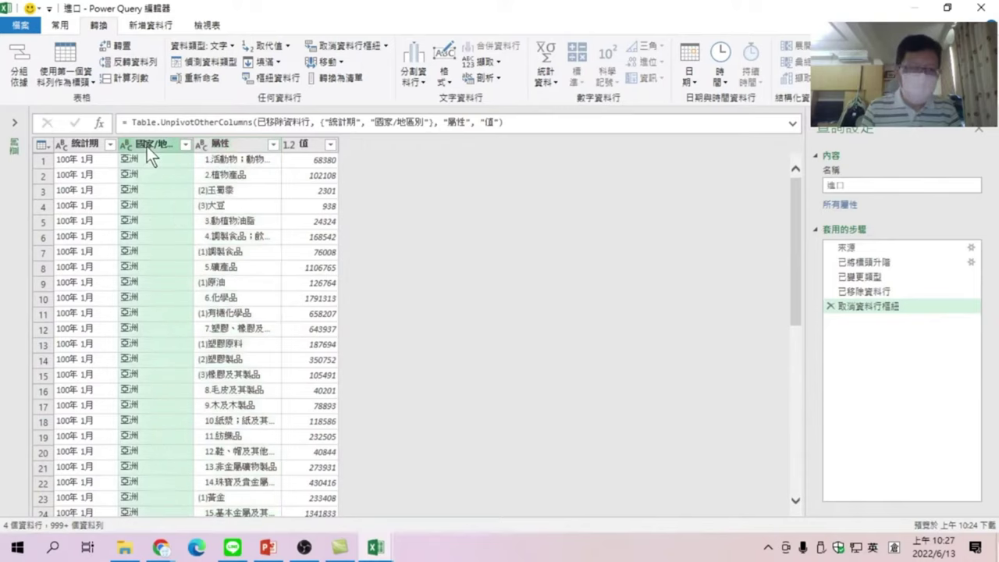
left_click(227, 146)
Split 屬性 by the custom delimiter ( at the leftmost occurrence into 屬性.1 and 屬性.2
right_click(227, 146)
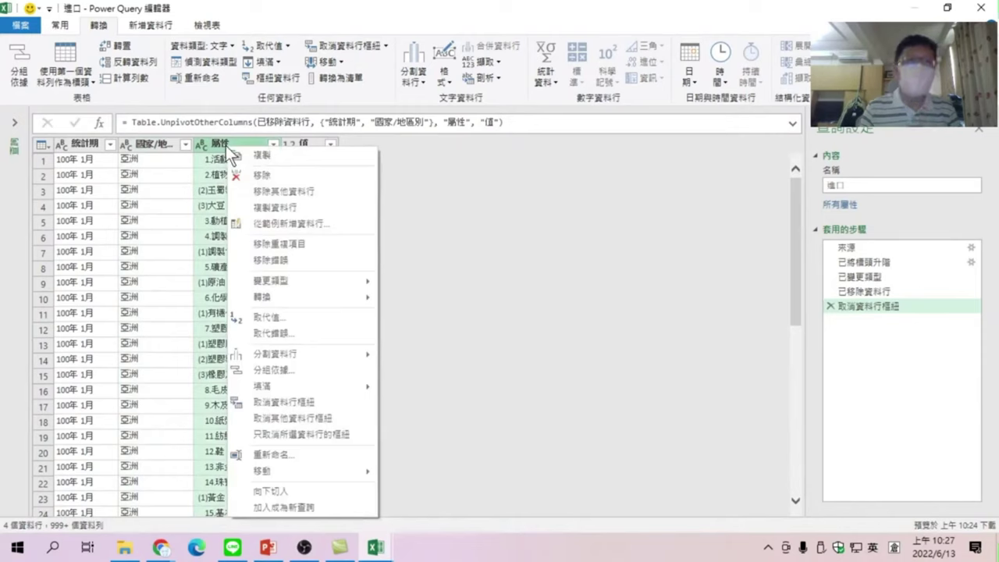
mouse_move(274, 354)
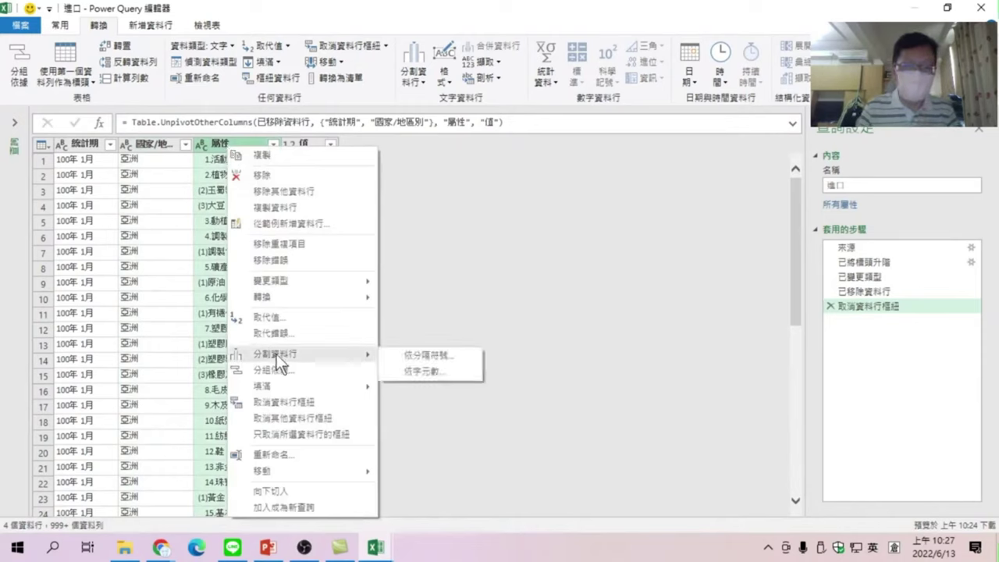
left_click(426, 355)
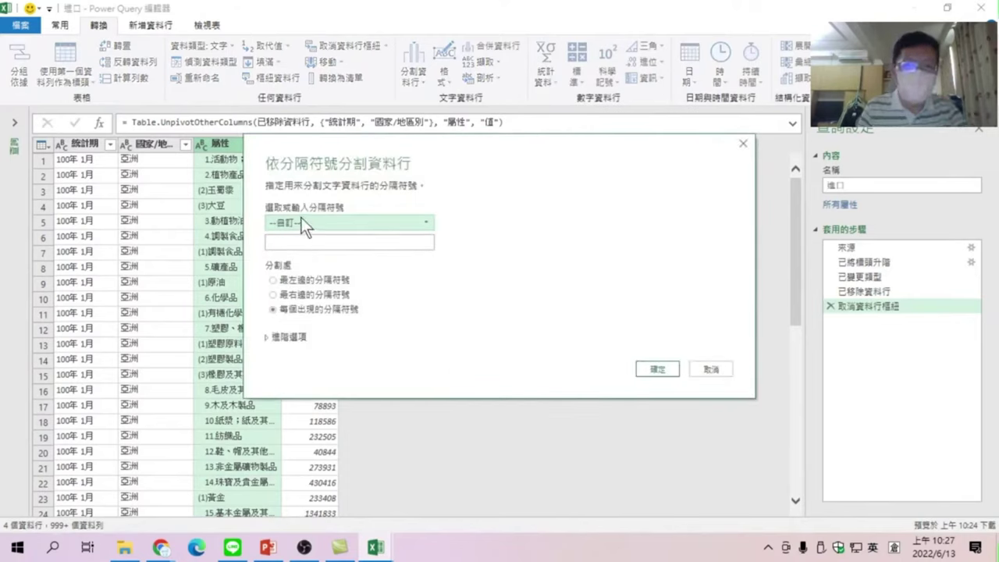
left_click(291, 223)
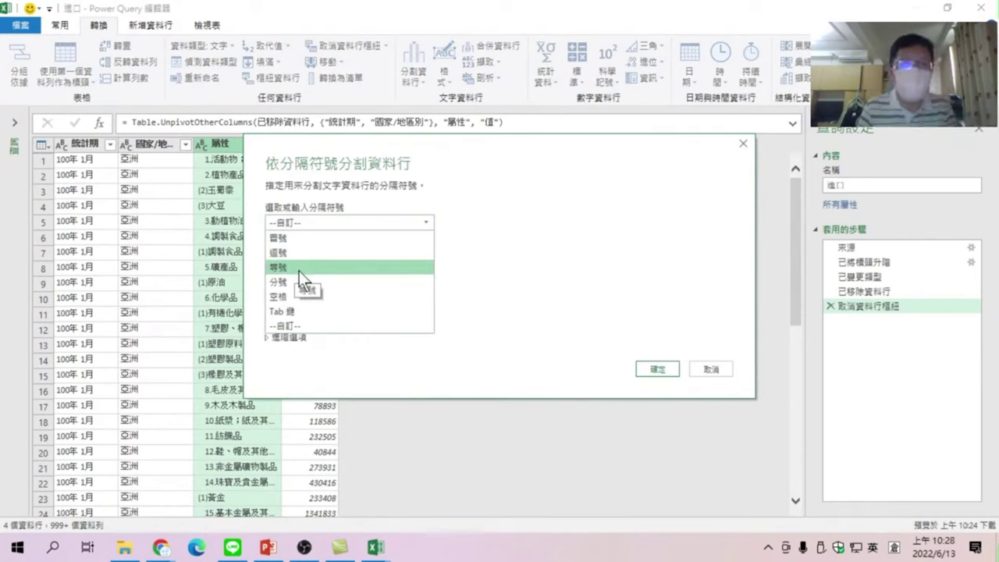
left_click(474, 203)
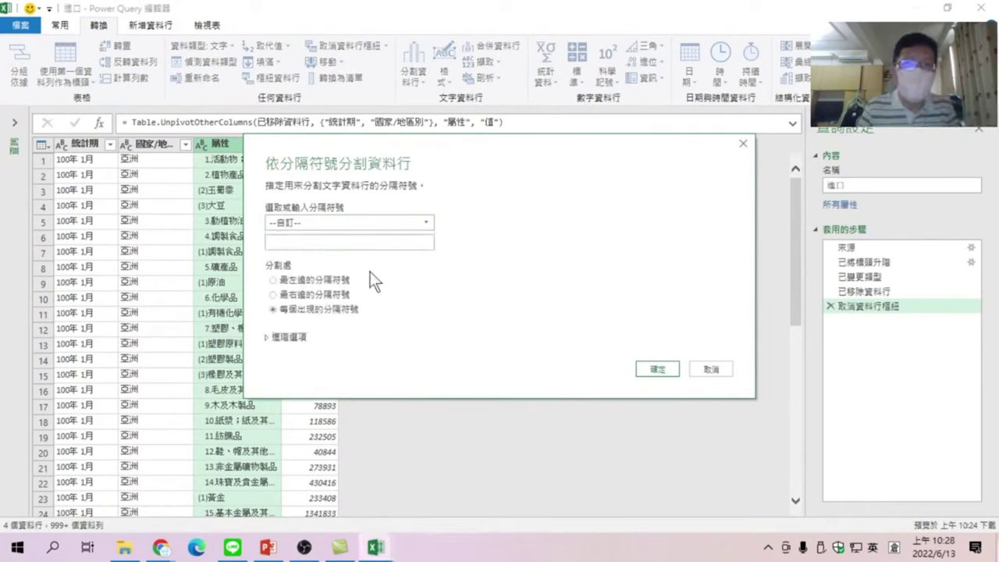
left_click(323, 241)
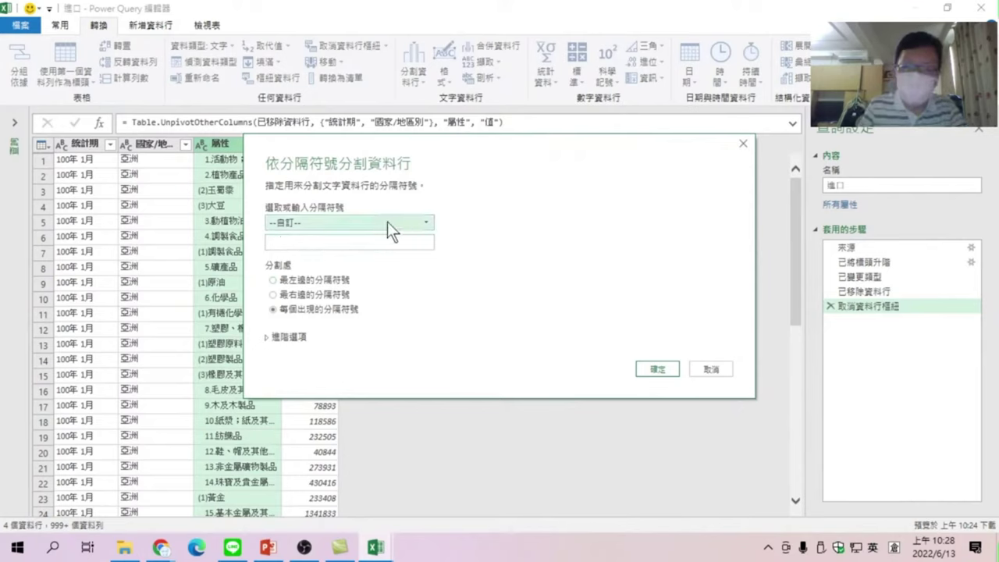
key("BackSpace")
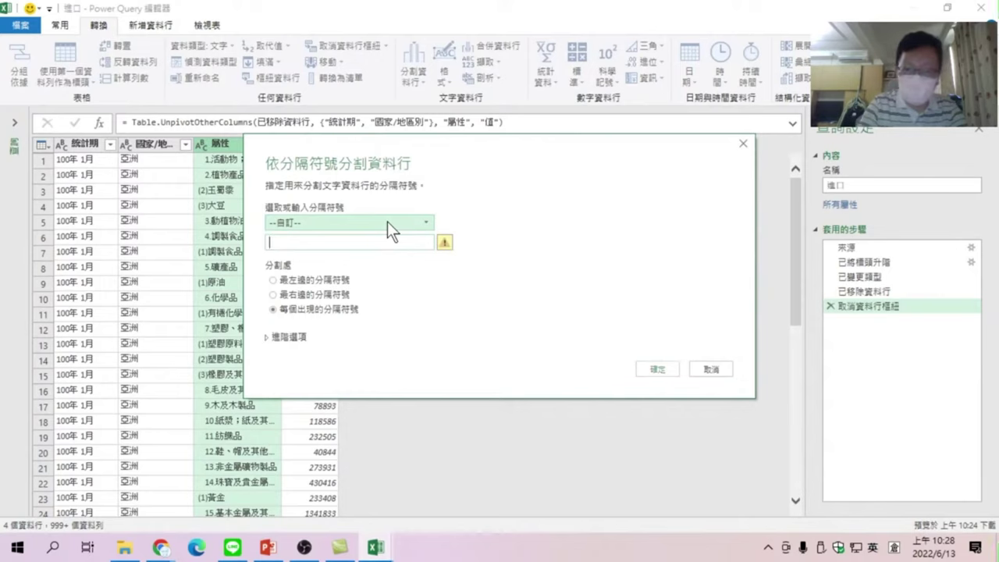
type("(")
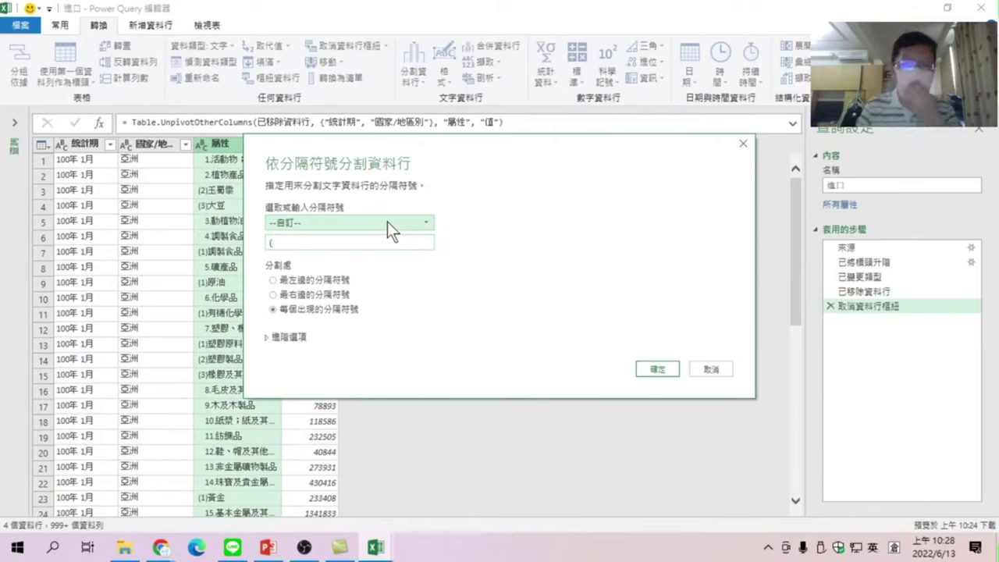
left_click(282, 279)
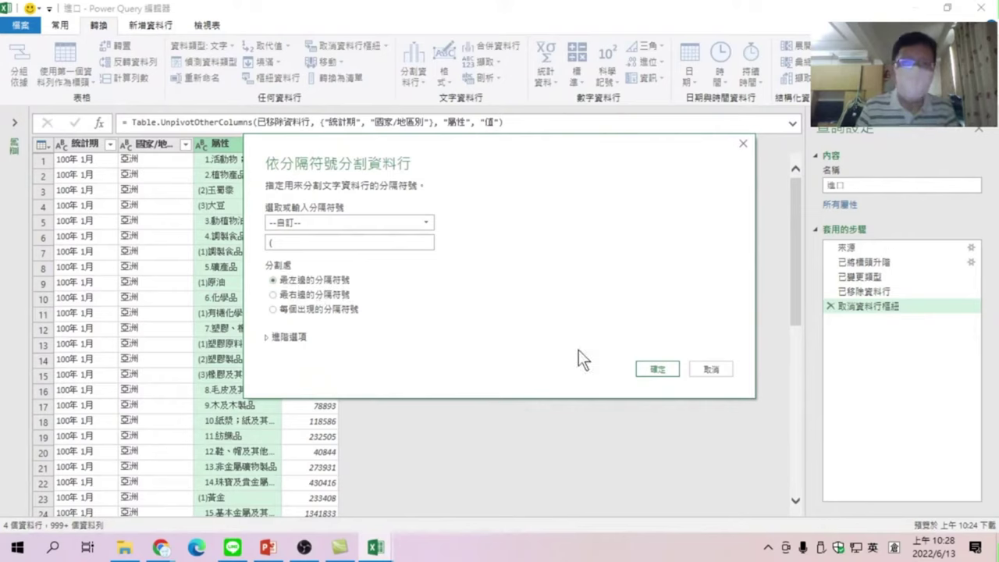
left_click(659, 368)
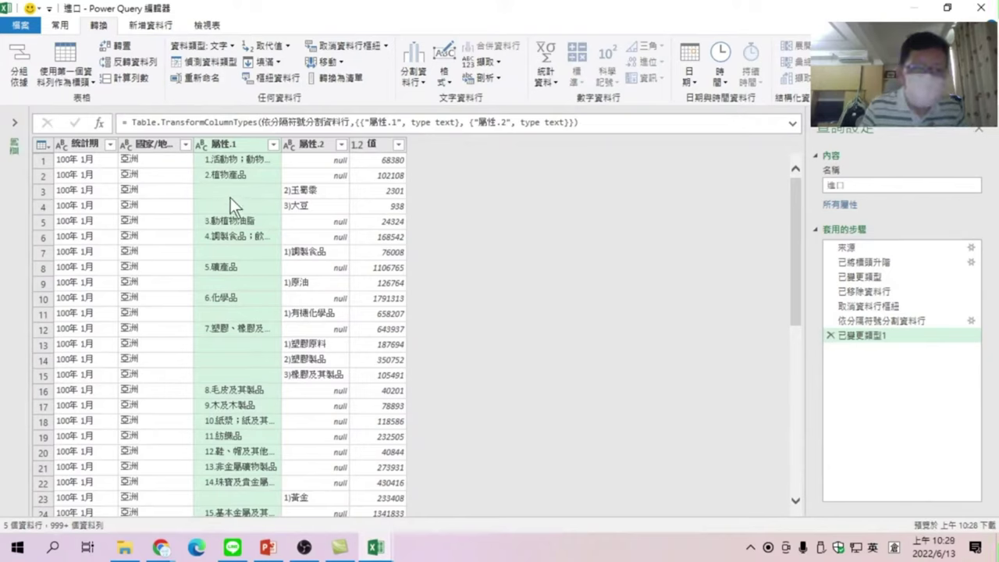
left_click(242, 190)
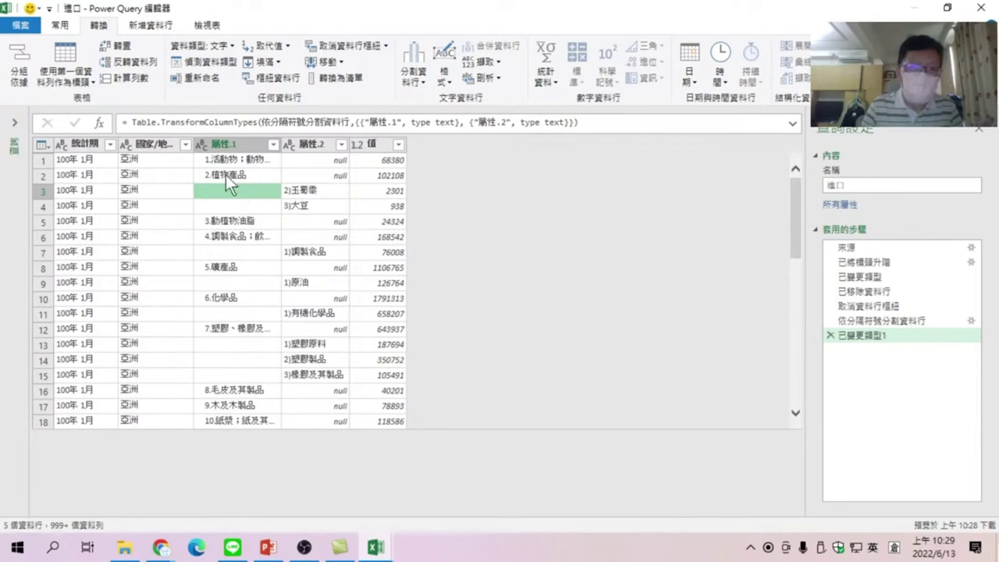
left_click(277, 62)
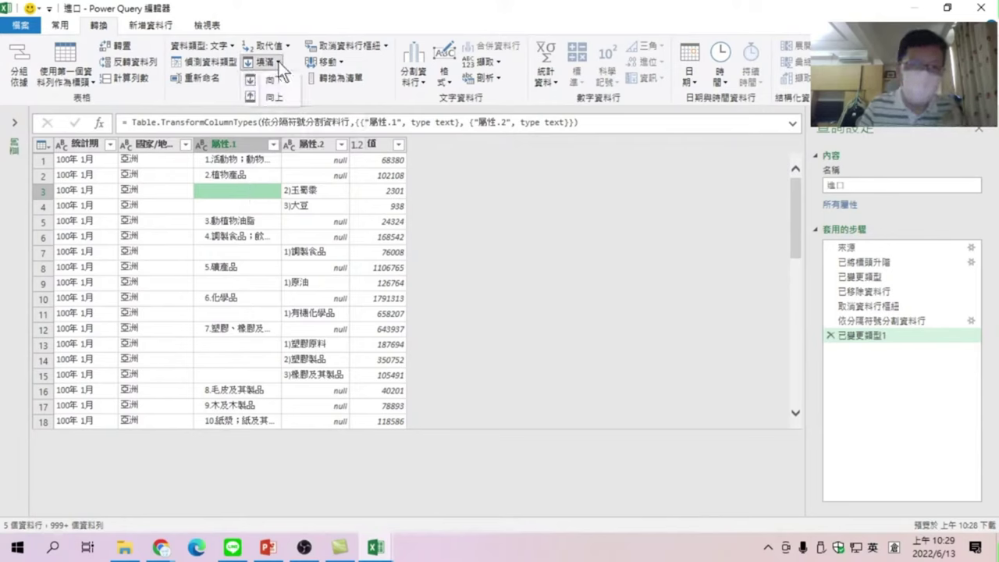
left_click(555, 258)
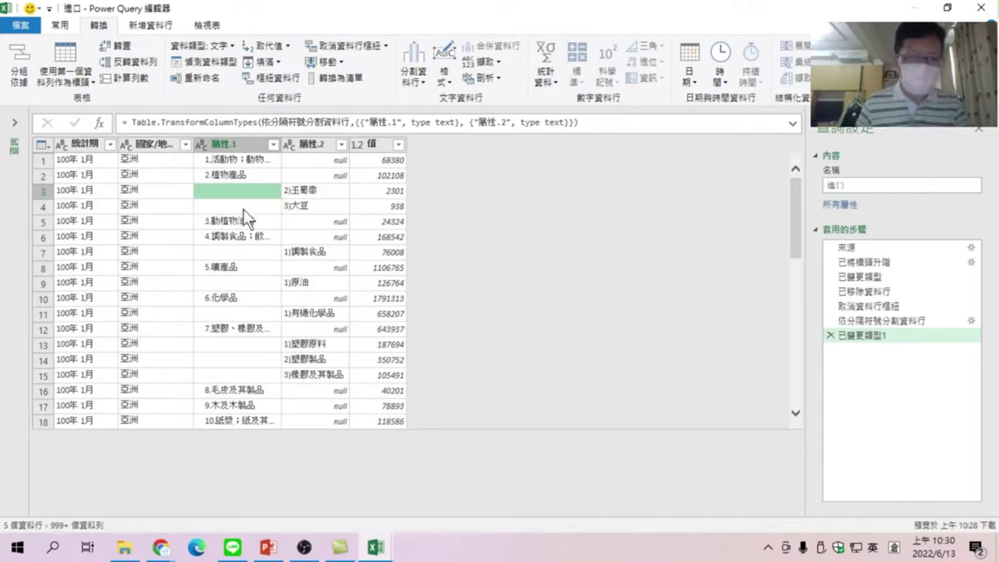
left_click(242, 205)
left_click(236, 188)
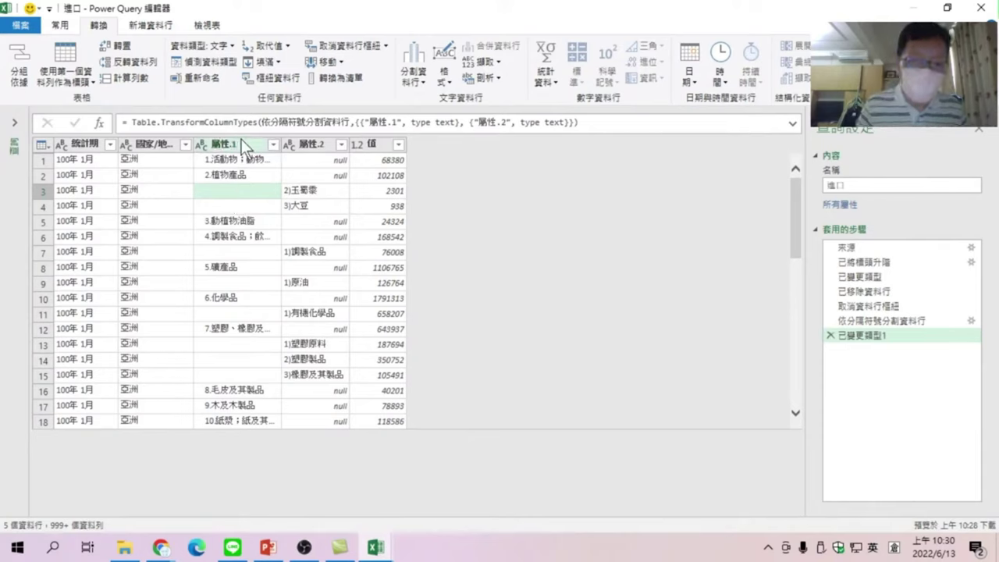
left_click(241, 140)
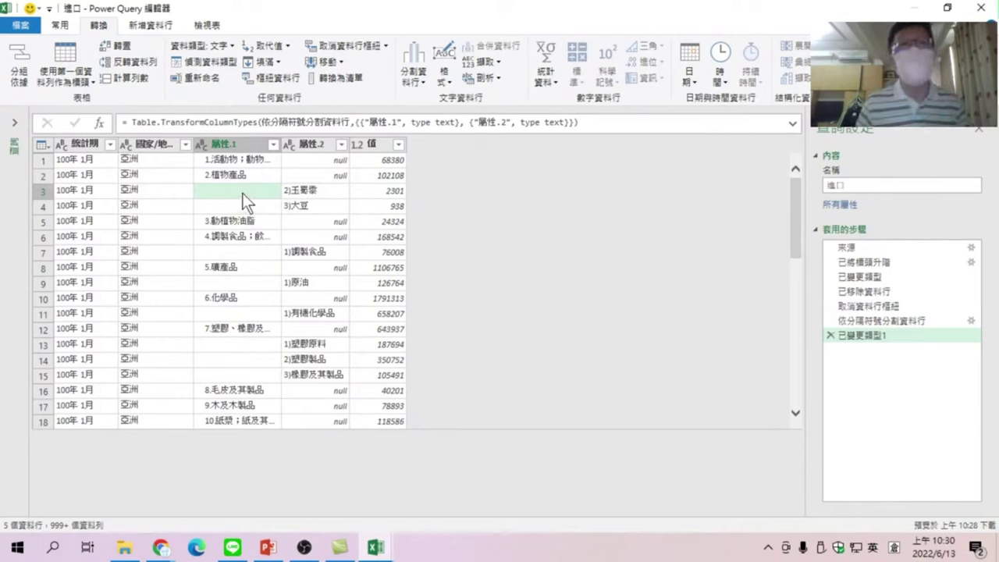
right_click(242, 193)
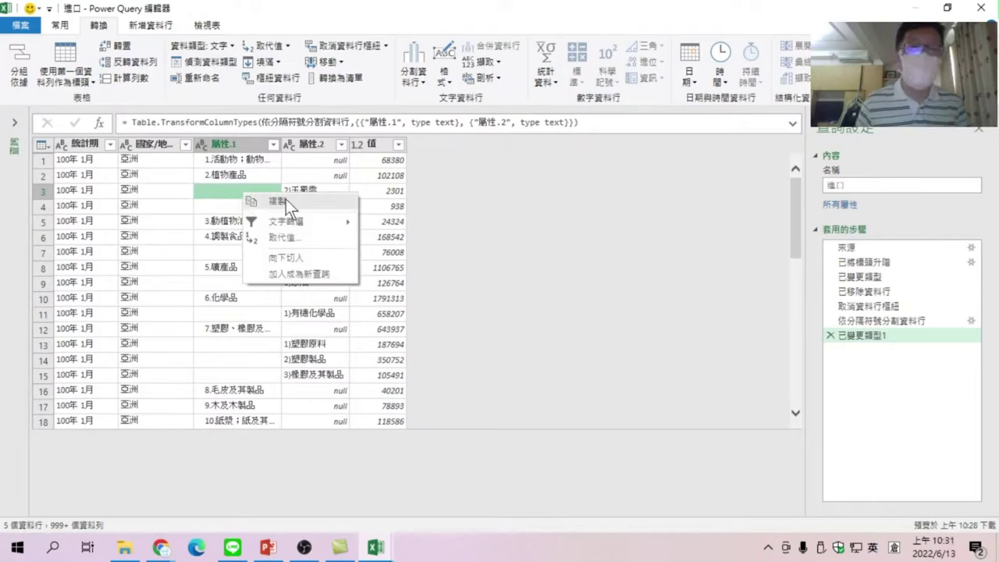
left_click(286, 199)
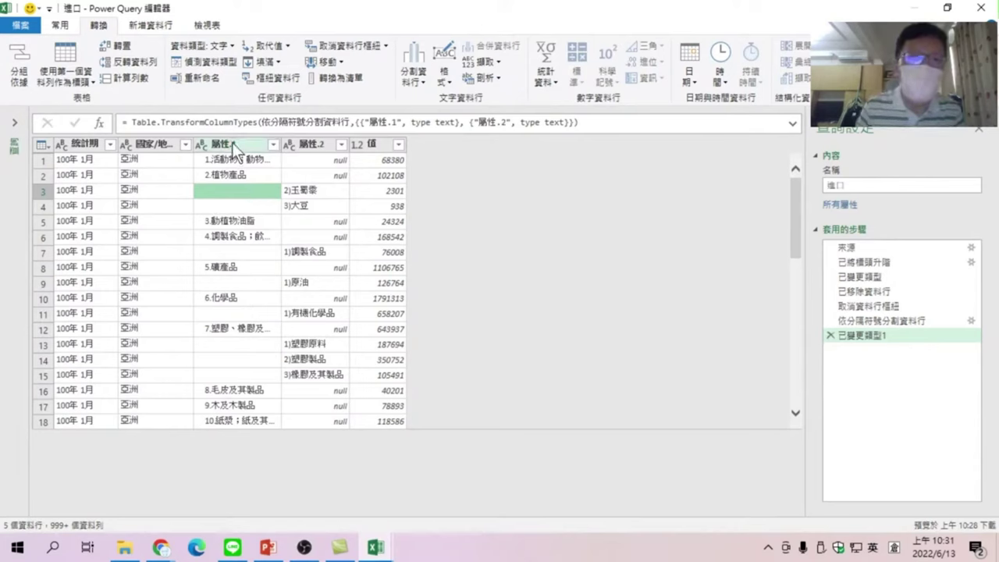
Replace the blank values in the 屬性.1 column with null
right_click(232, 143)
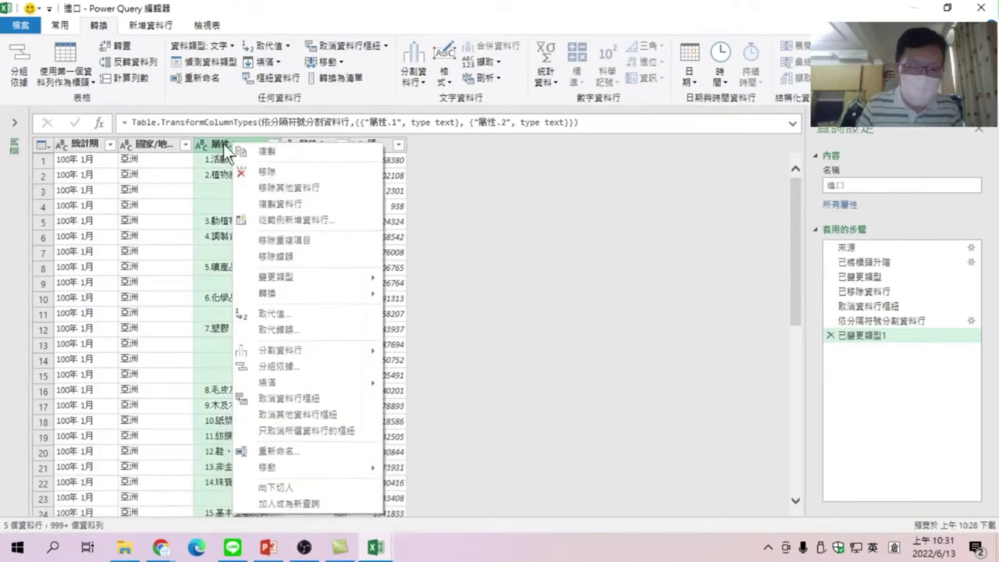
left_click(286, 314)
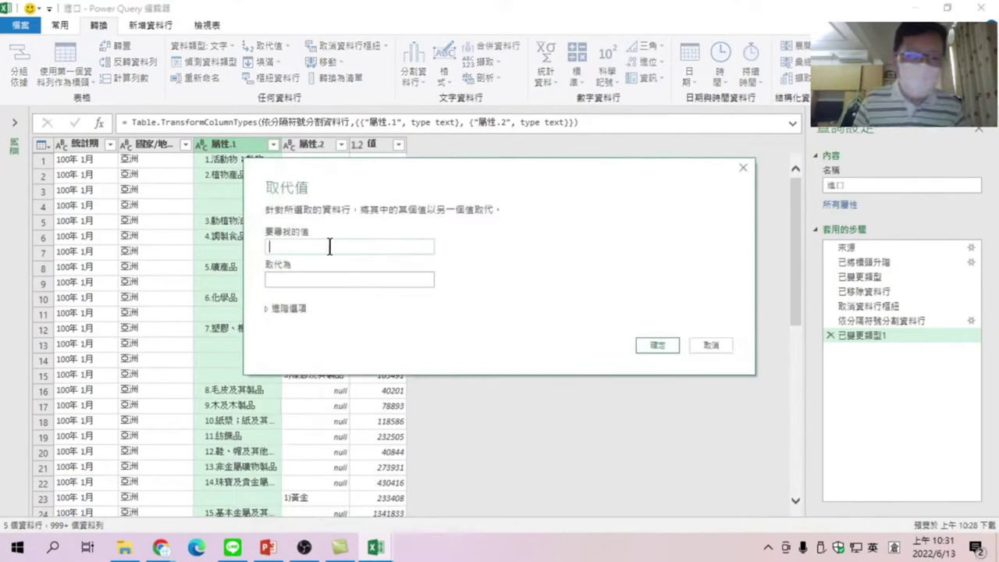
left_click(328, 247)
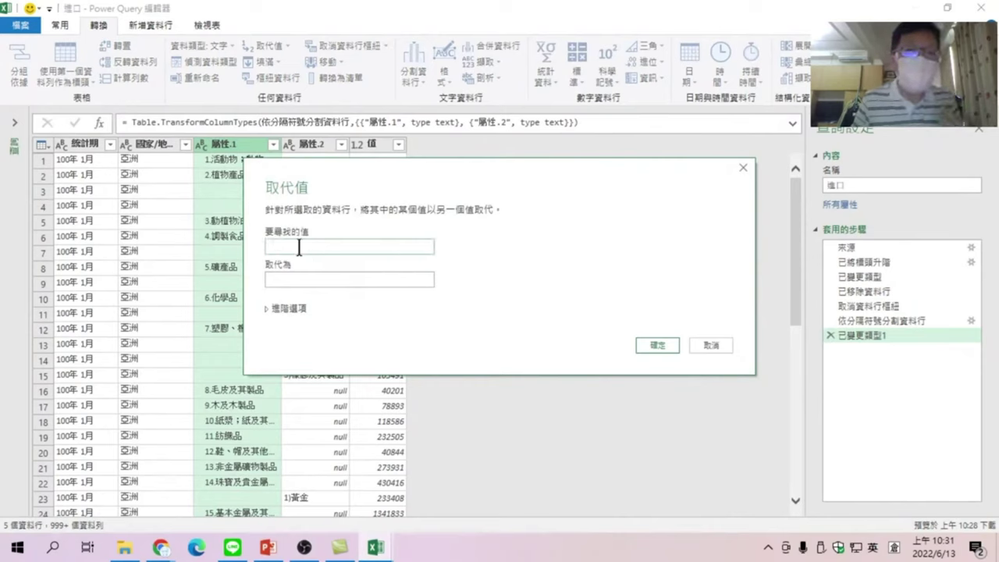
right_click(301, 249)
left_click(335, 314)
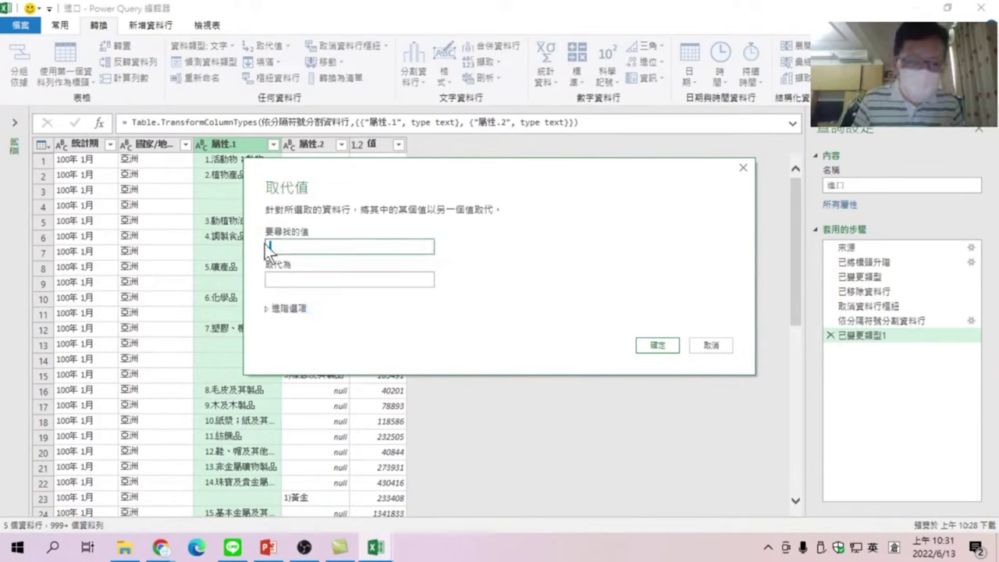
left_click(295, 278)
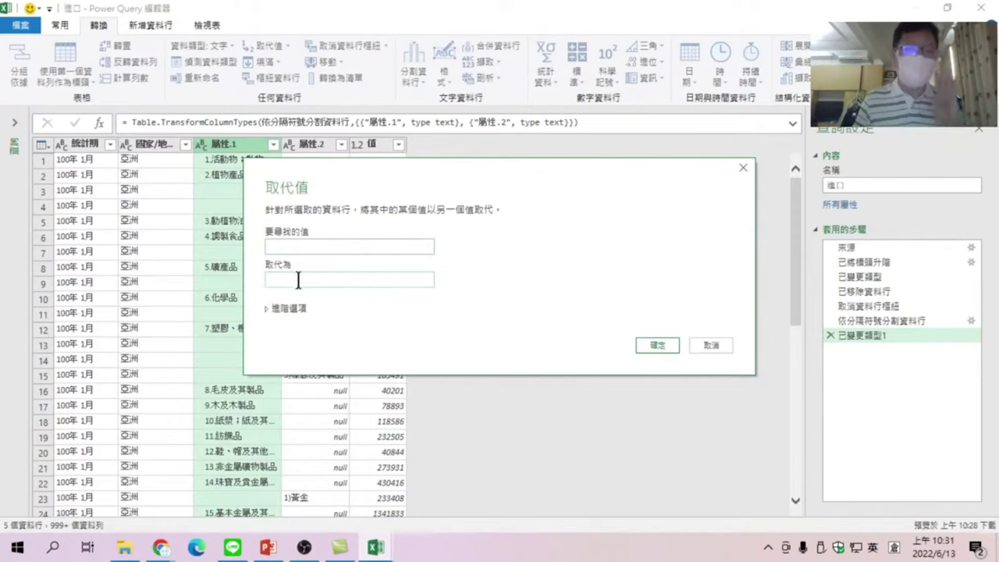
type("n")
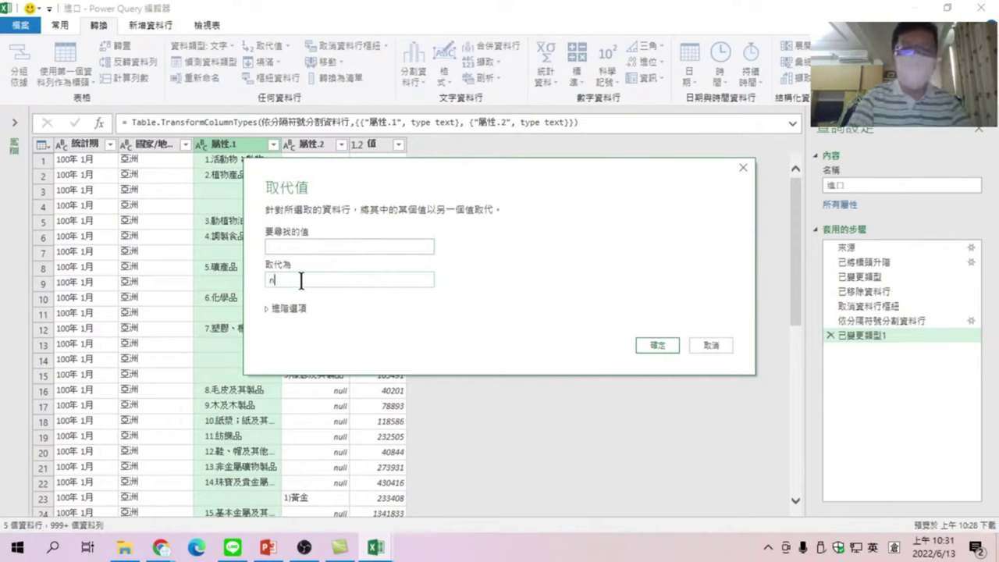
type("ull")
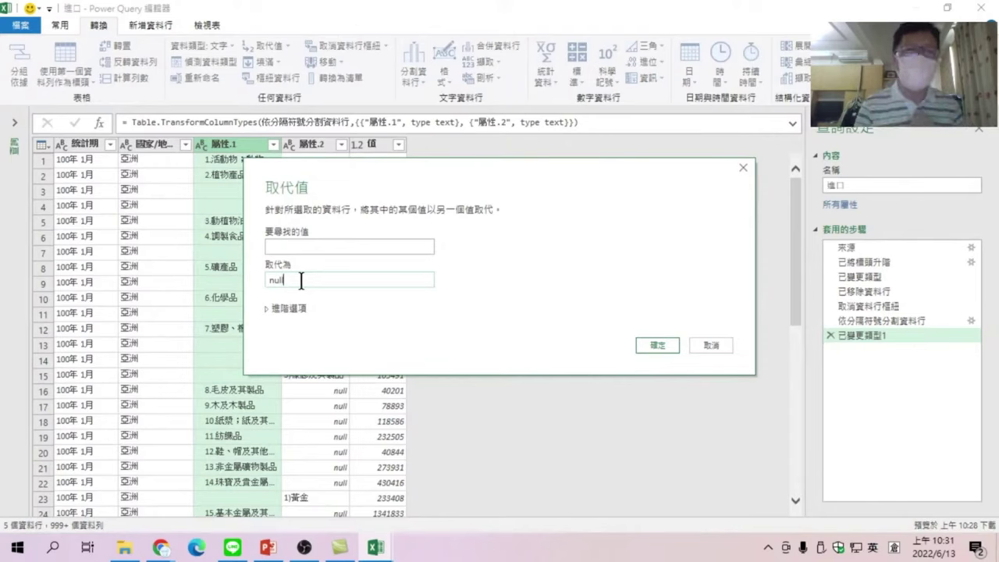
left_click(659, 345)
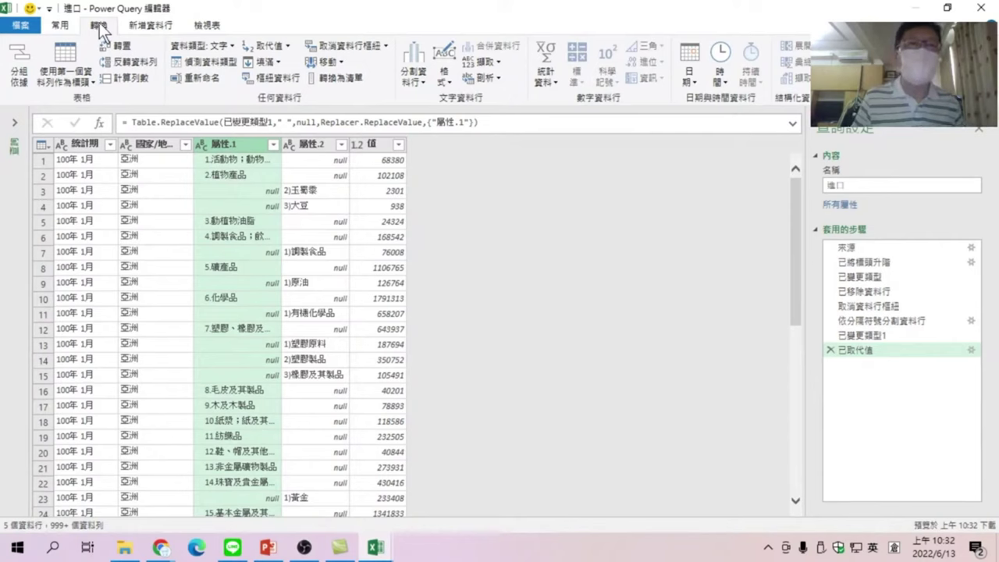
Fill 屬性.1 down so subitem rows like 2)玉蜀黍 show main category 2.植物產品
left_click(278, 61)
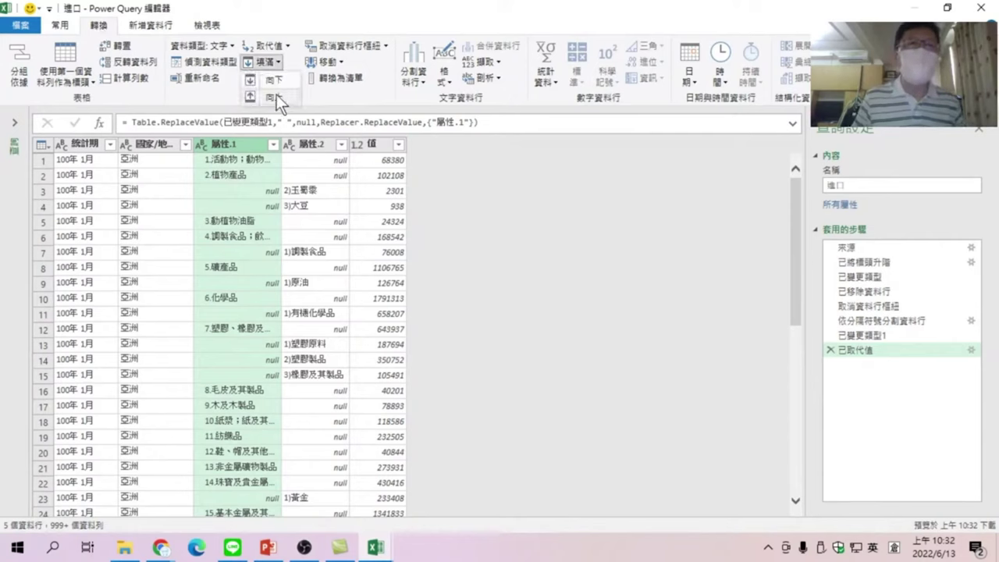
left_click(273, 79)
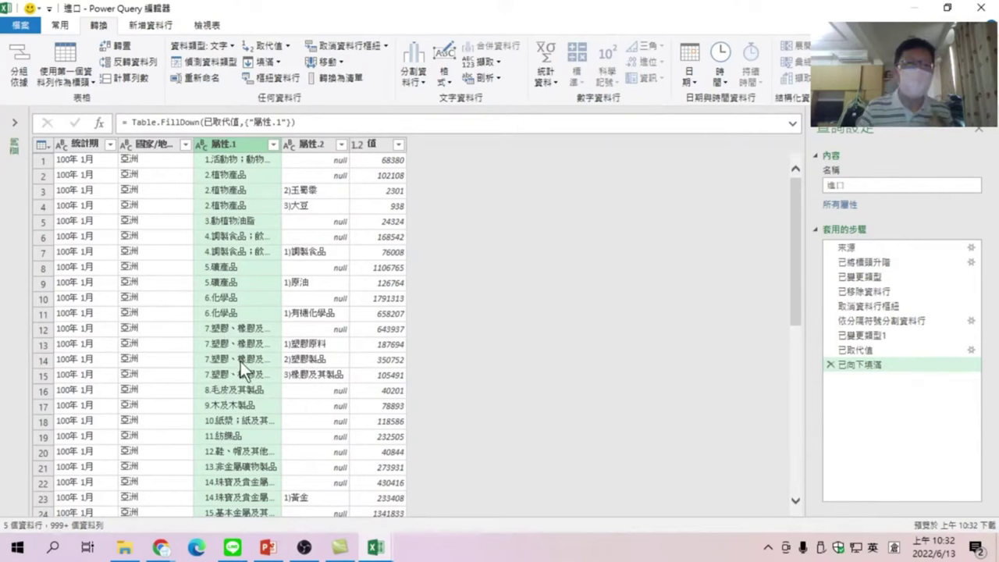
scroll(240, 362, "down", 2)
scroll(282, 364, "up", 2)
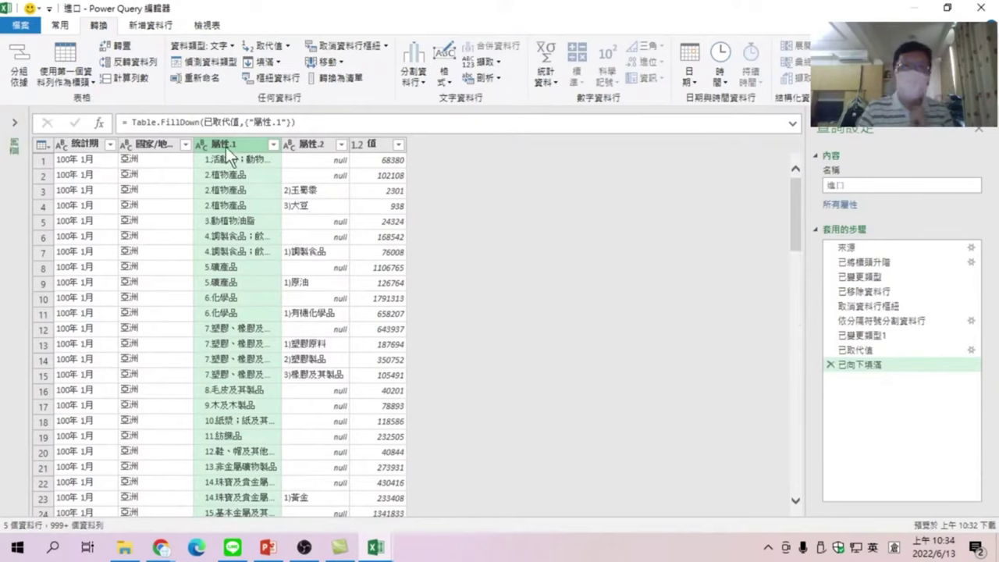
Rename the 屬性.1 column header to 主類貨品
right_click(224, 144)
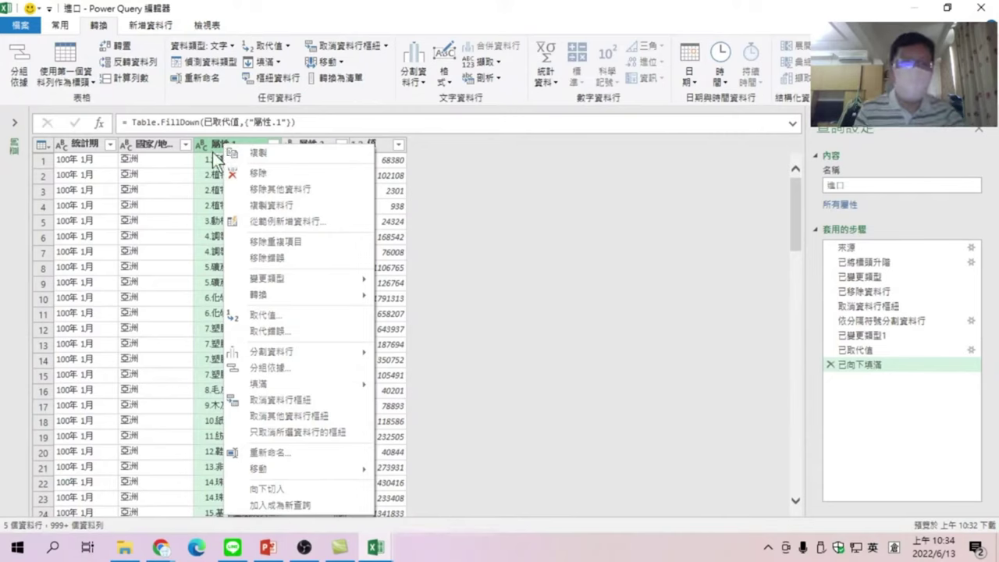
left_click(482, 263)
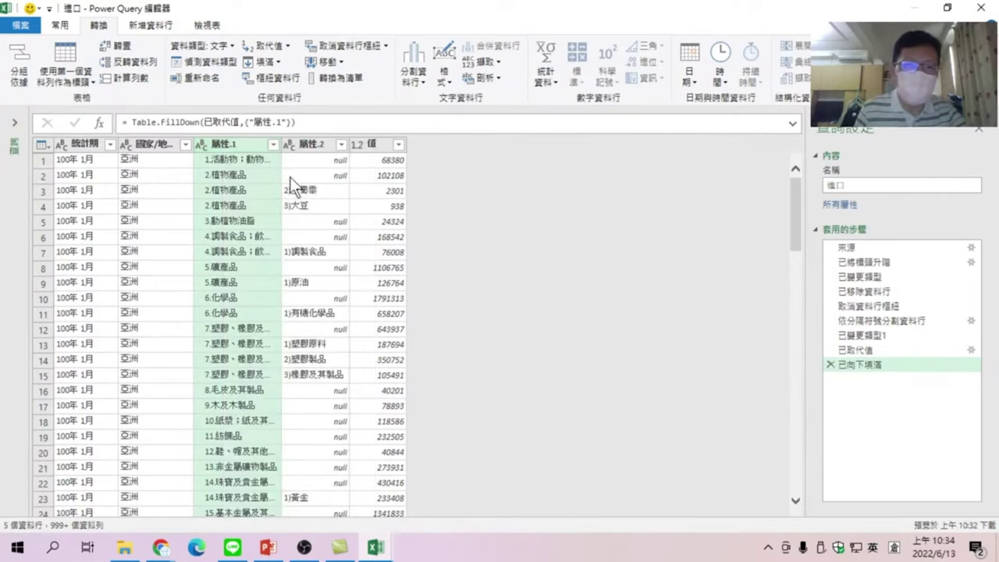
right_click(218, 144)
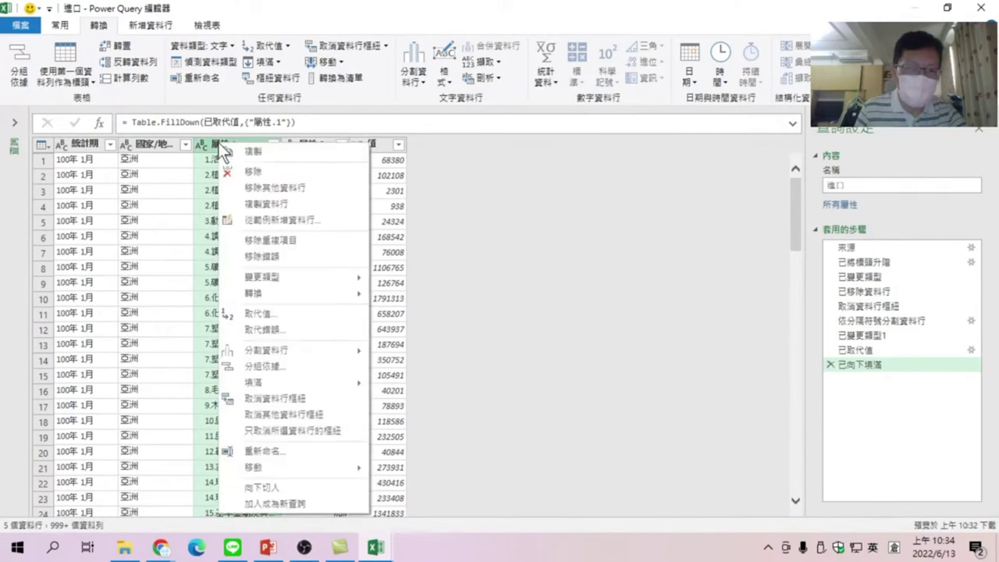
left_click(264, 451)
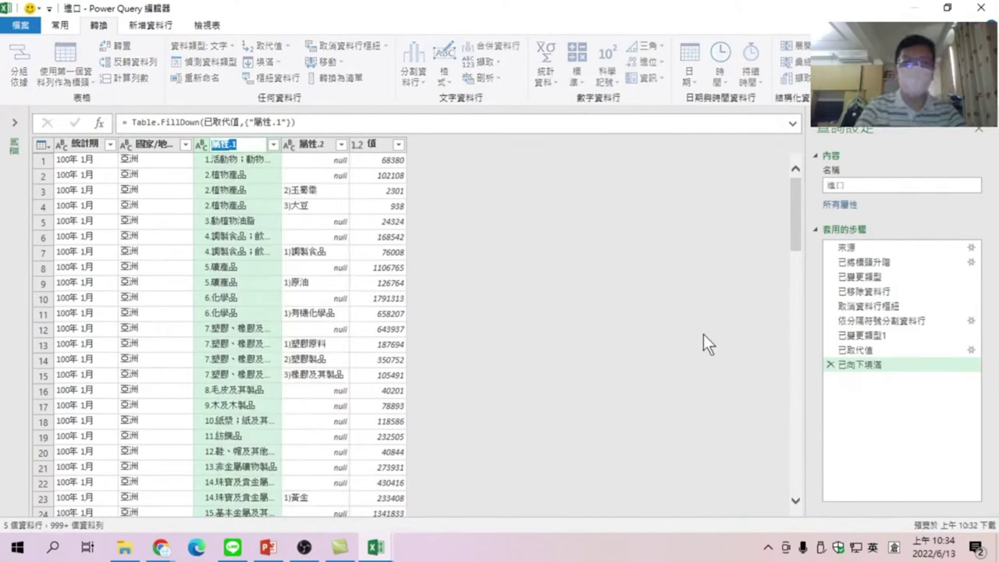
key("BackSpace")
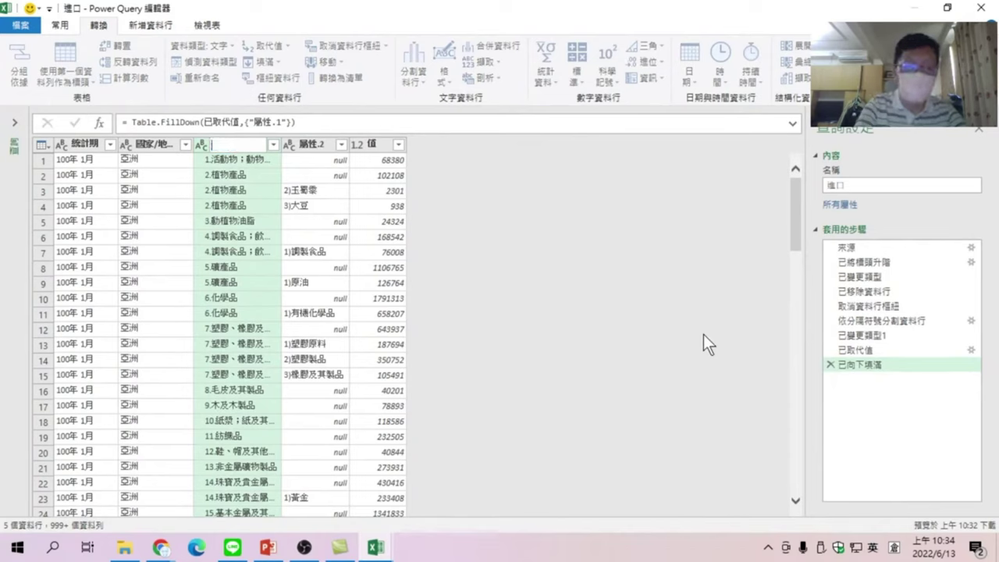
type("上類人心月山")
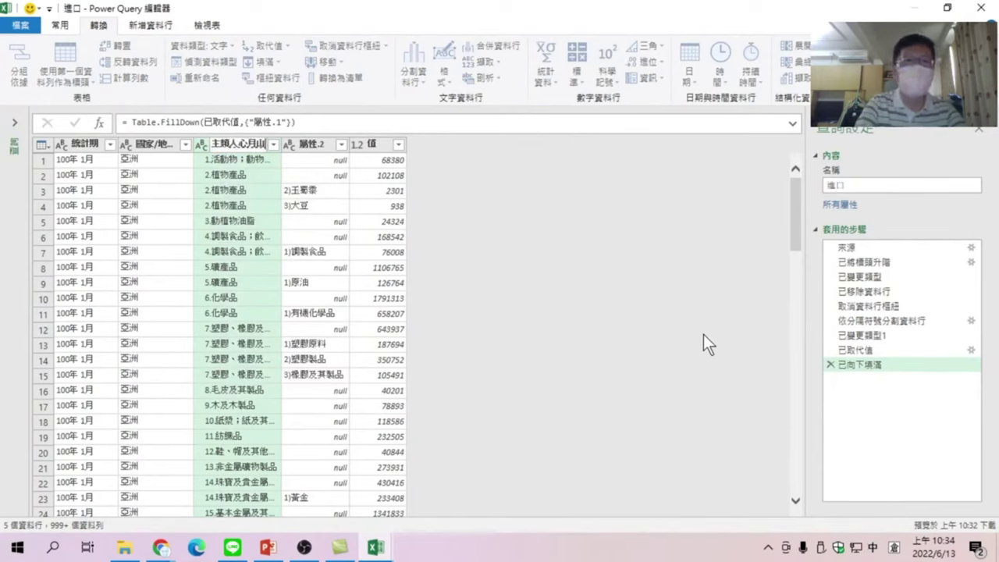
key("BackSpace")
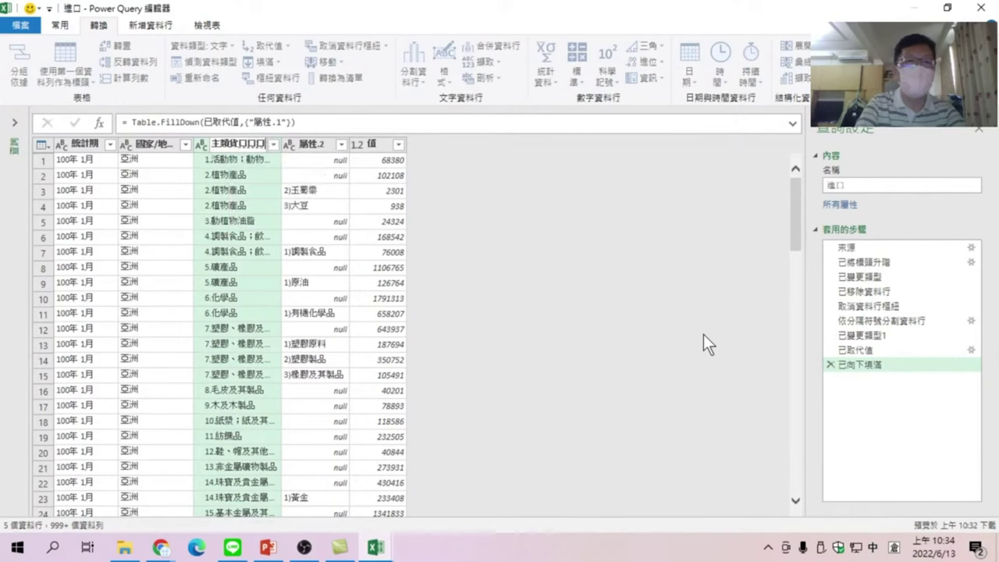
type("貨品")
key("Return")
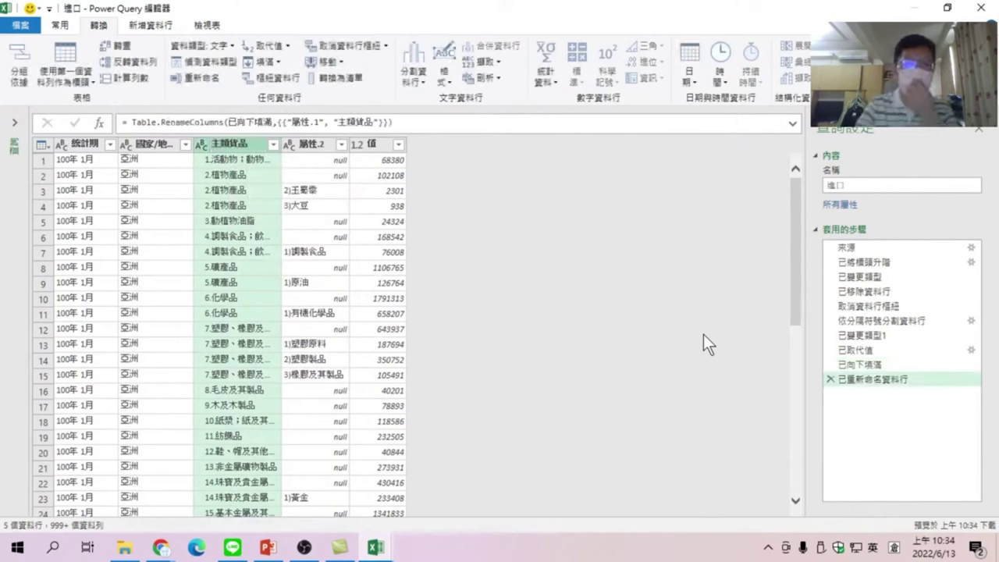
Rename the 屬性.2 column header to 子類貨品
right_click(315, 149)
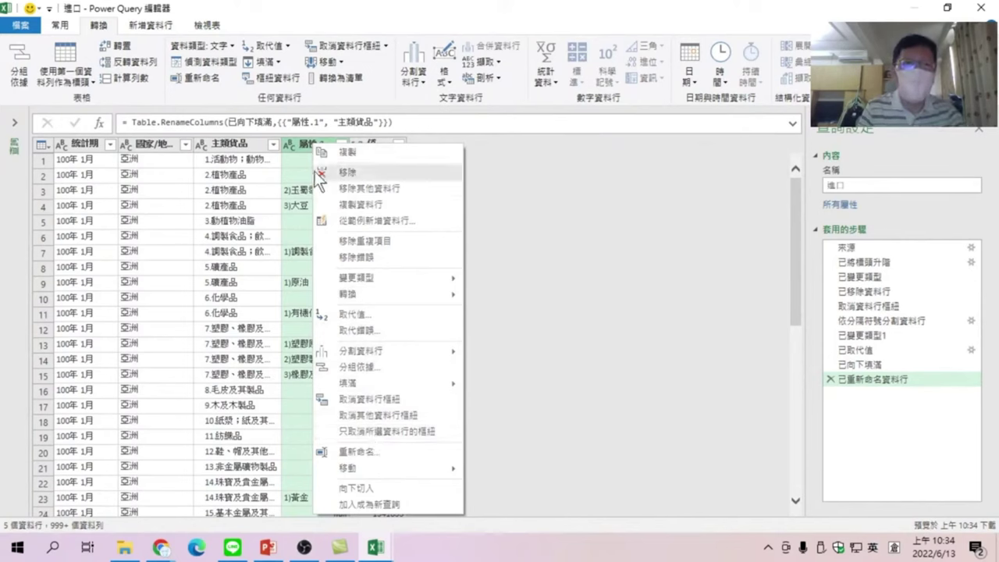
left_click(306, 141)
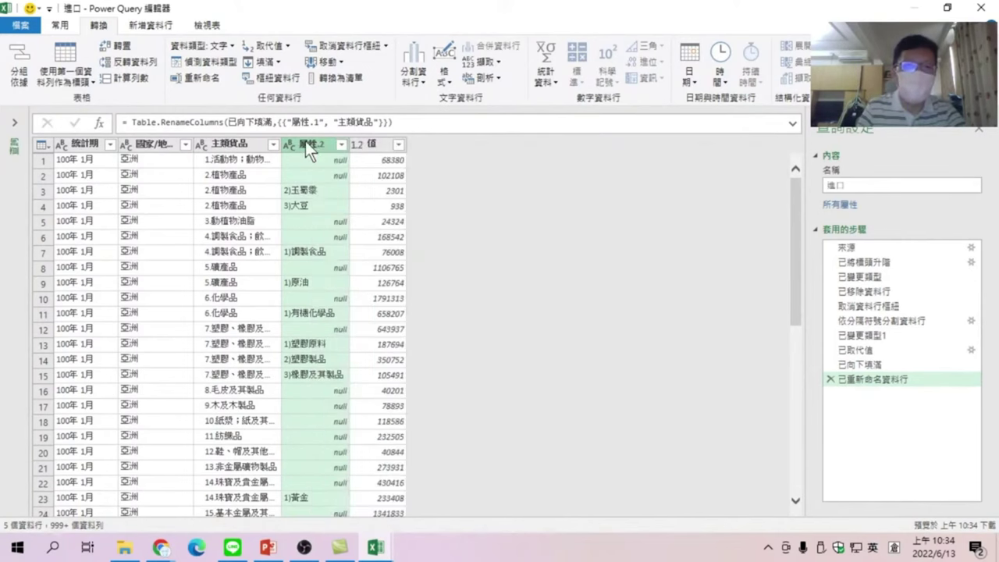
right_click(305, 141)
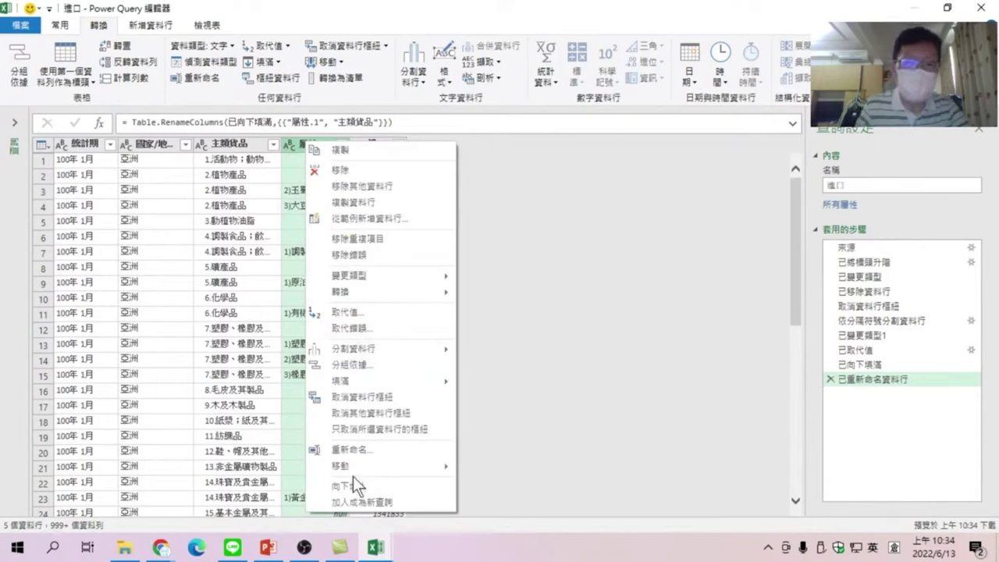
left_click(362, 451)
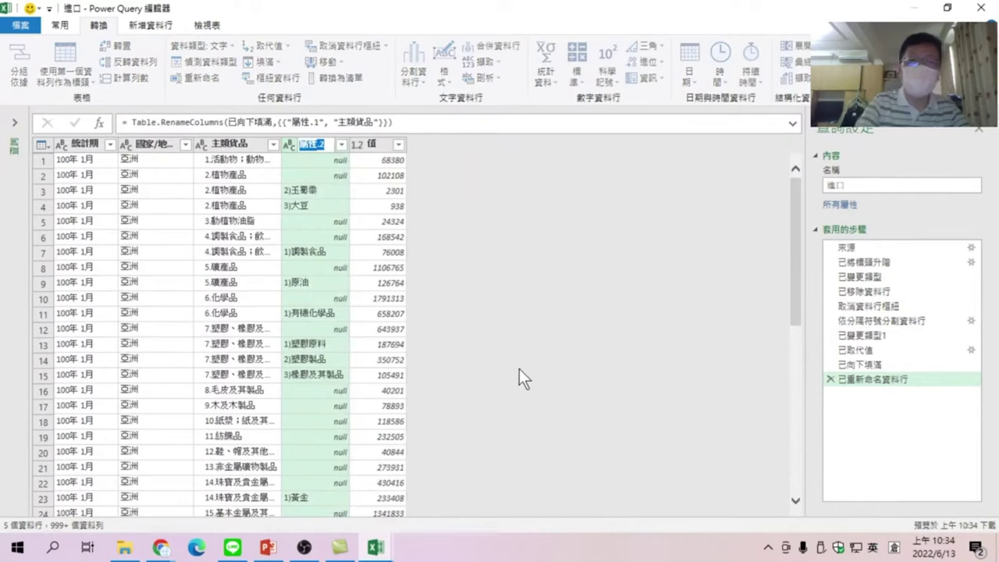
key("shift")
type("子火")
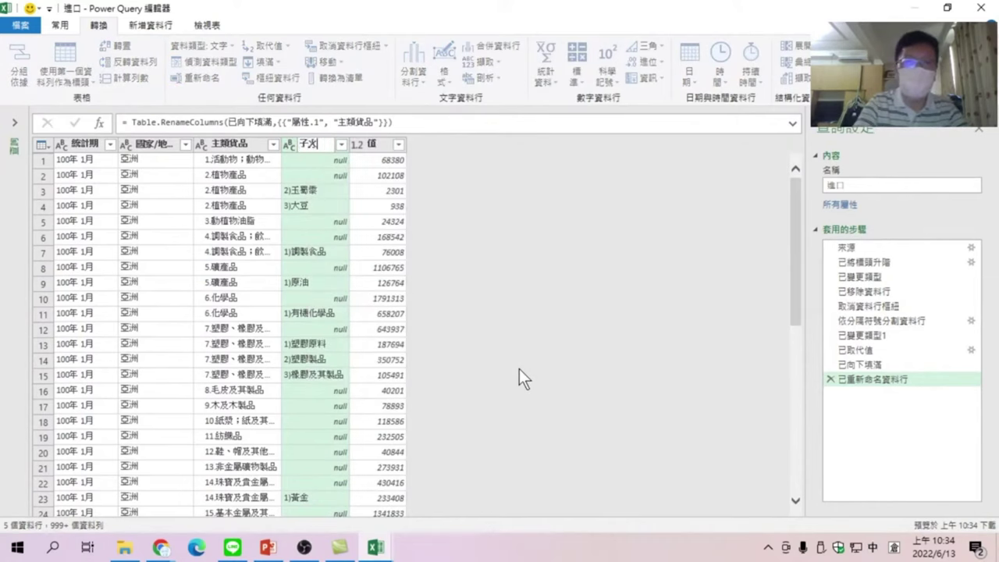
type("大二月子類貨品")
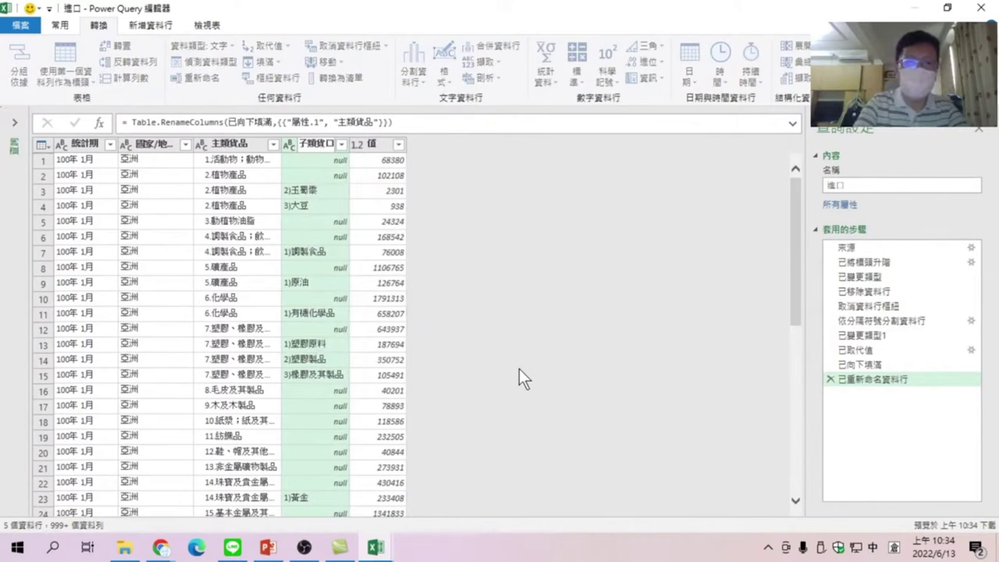
key("Return")
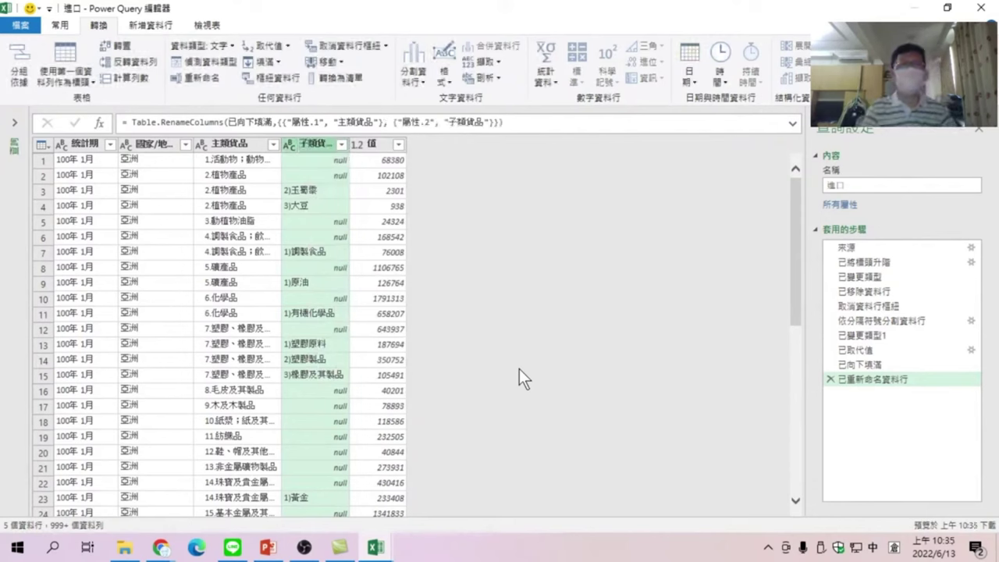